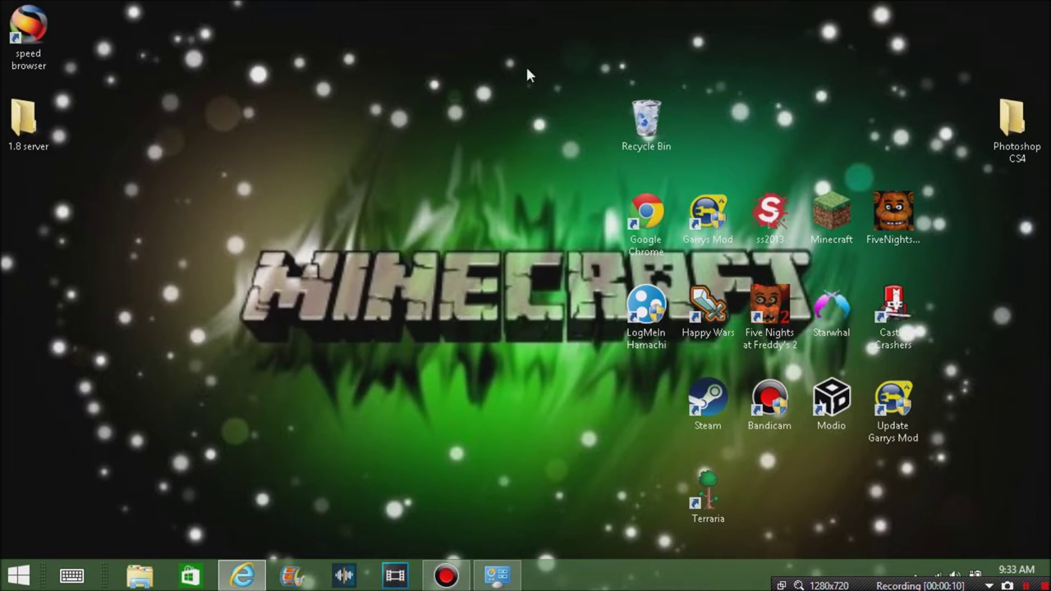
Step: Drag the Minecraft shortcut left, clear of the other desktop icons
left_click_drag(830, 215, 382, 220)
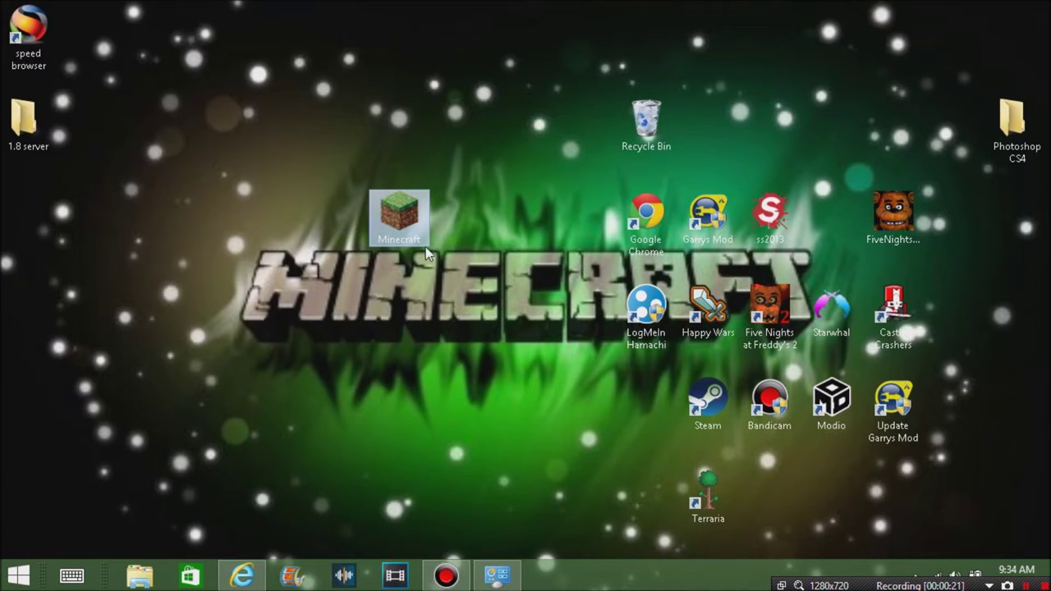
Step: Restore the browser and maximize it on the Skydaz homepage
left_click(251, 579)
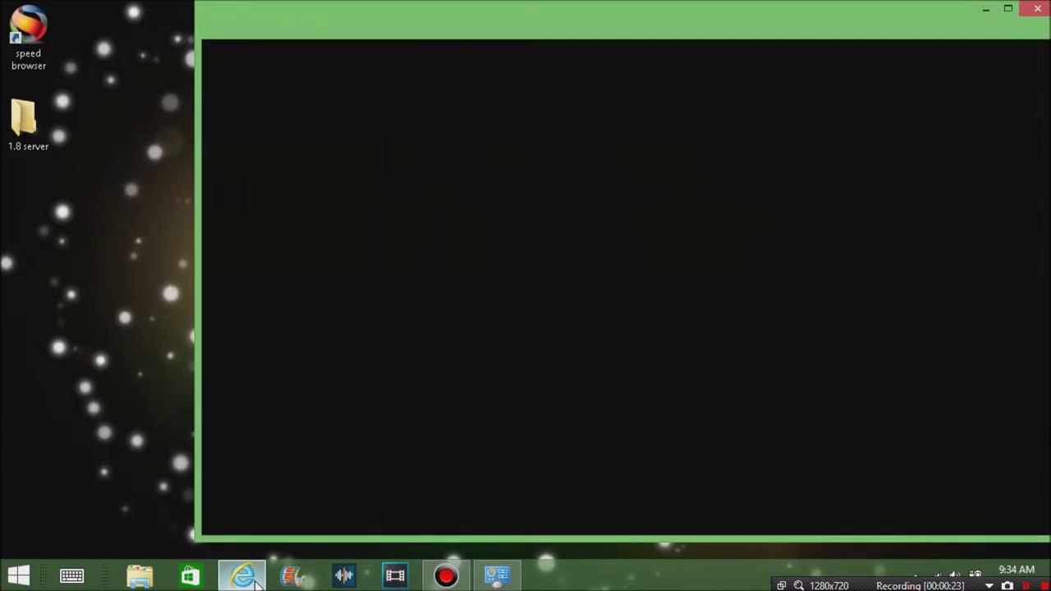
left_click(1008, 8)
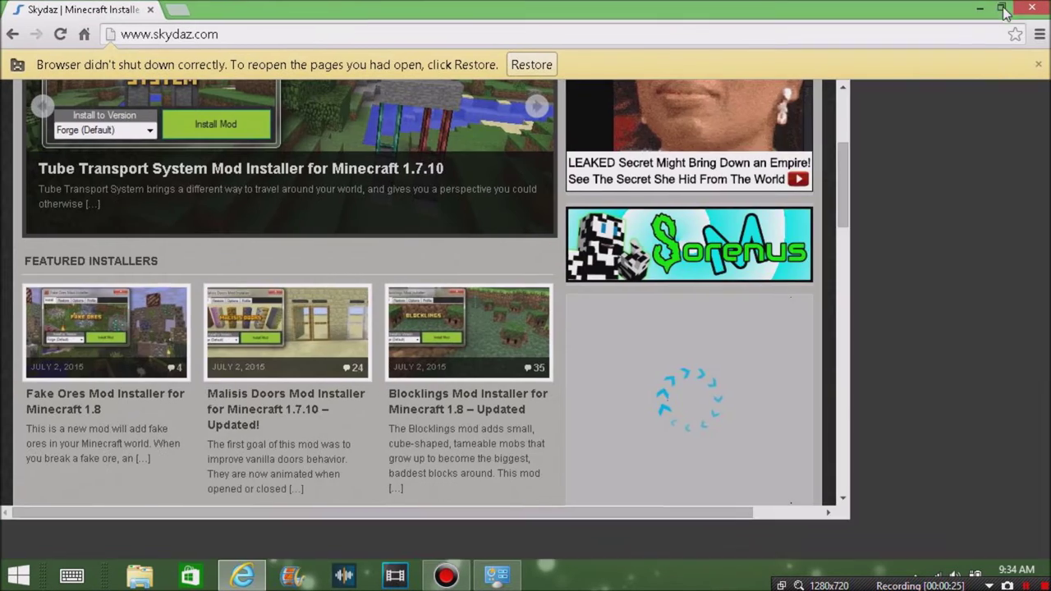
scroll(379, 370, "up", 3)
scroll(378, 369, "down", 2)
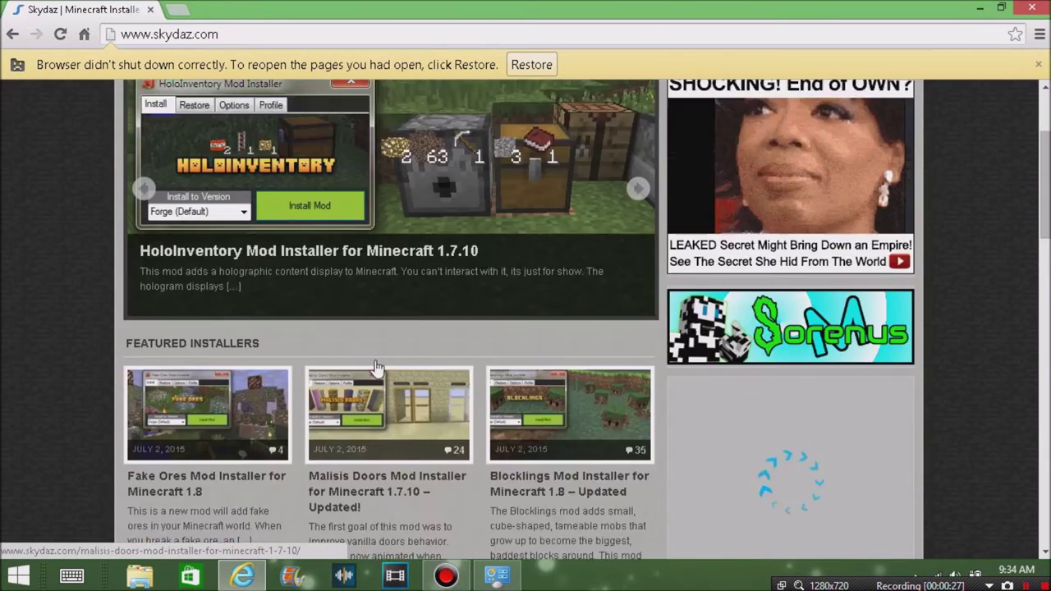
scroll(378, 370, "up", 2)
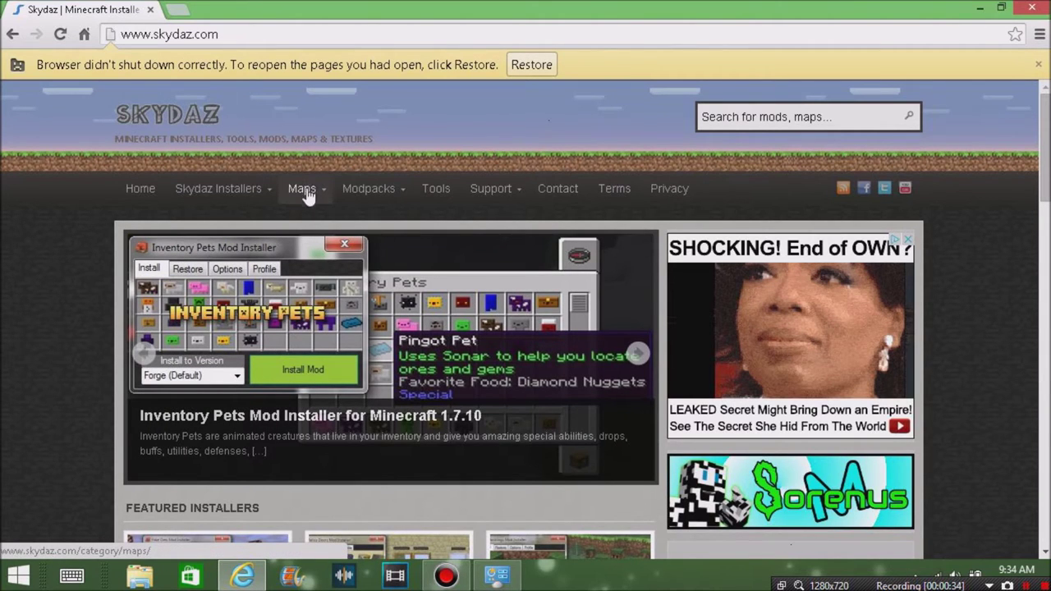
Step: Close the BBQleads car ad and scroll down to The Fallout Mod Installer listing
mouse_move(372, 189)
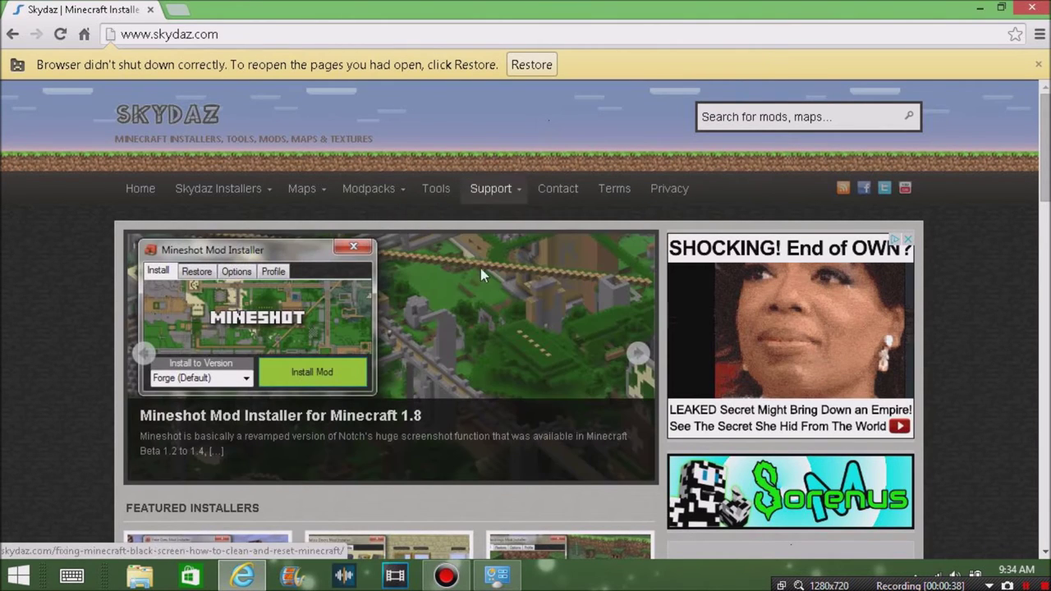
scroll(260, 364, "down", 3)
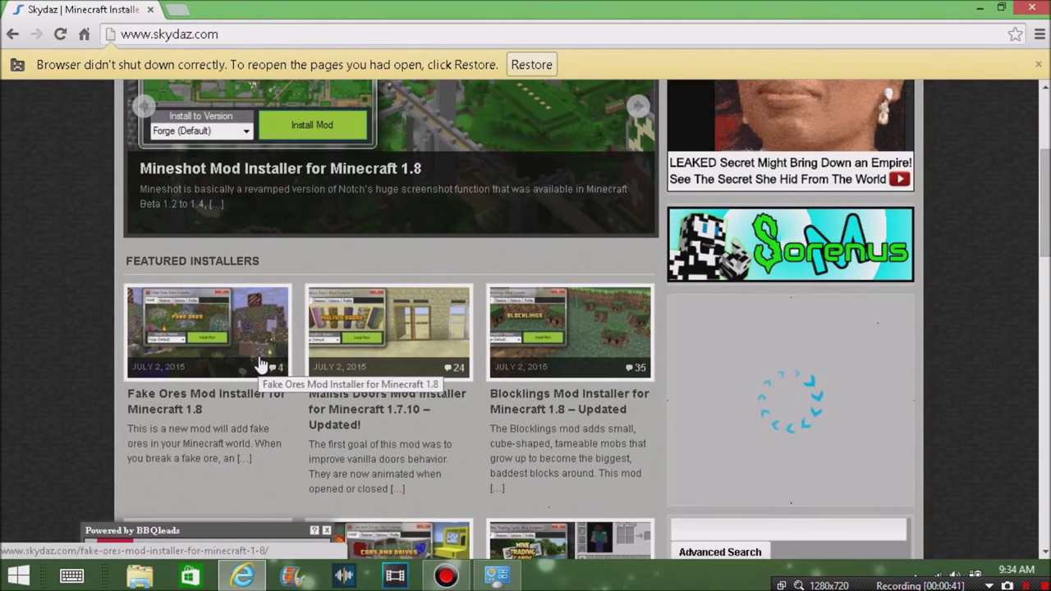
scroll(397, 413, "down", 2)
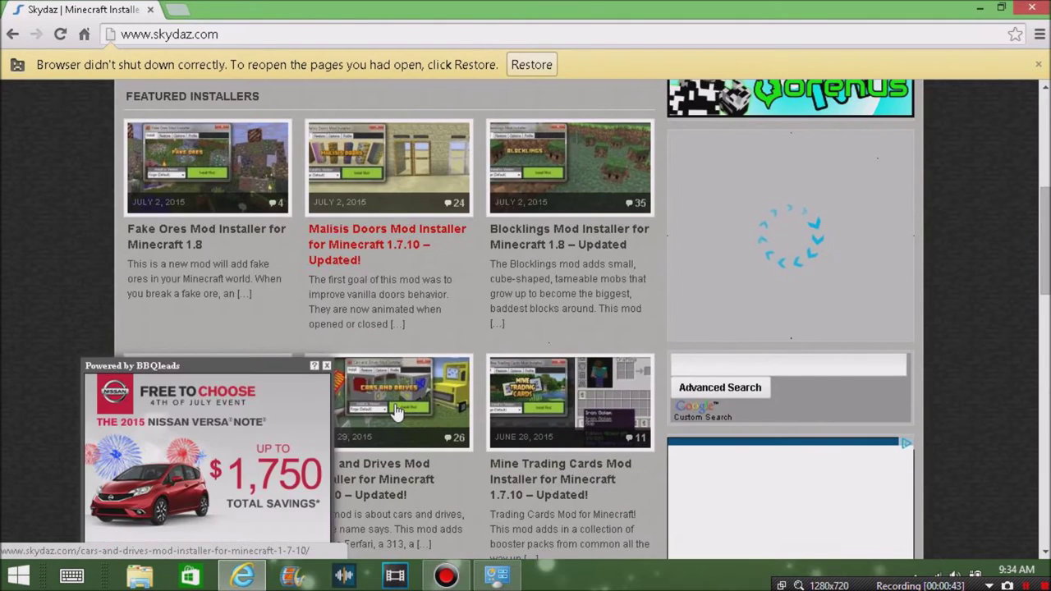
left_click(325, 367)
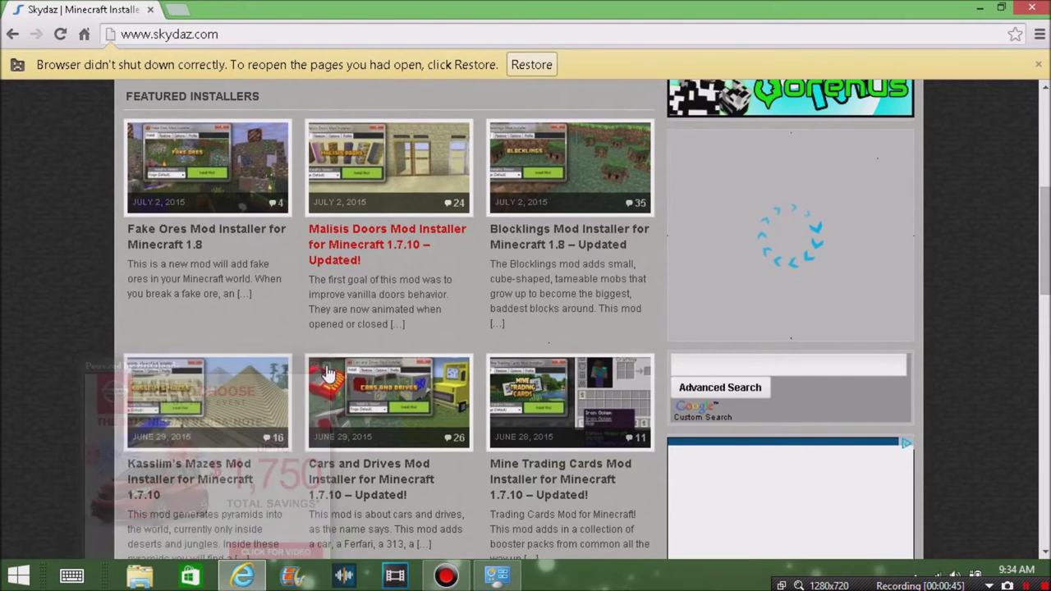
scroll(438, 475, "down", 1)
scroll(438, 473, "down", 3)
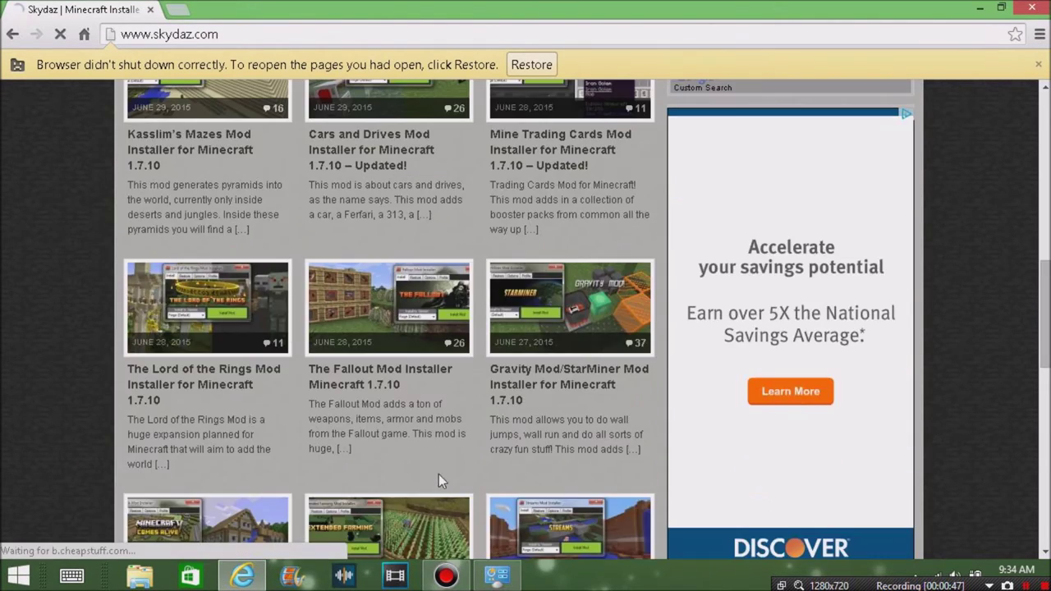
Step: Open The Fallout Mod Installer Minecraft 1.7.10 page and scroll through its article
left_click(365, 374)
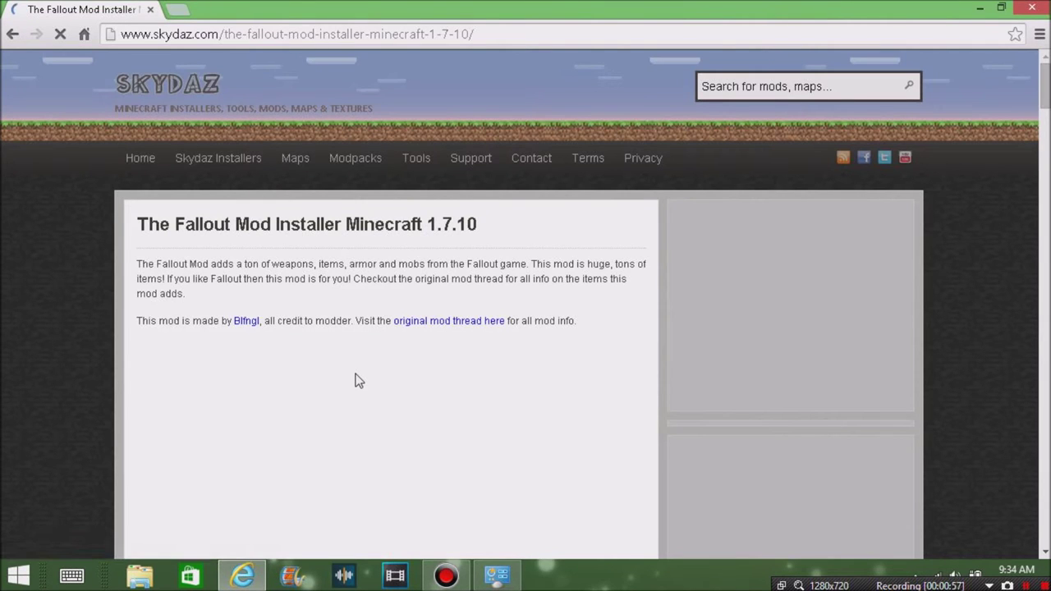
scroll(355, 380, "down", 2)
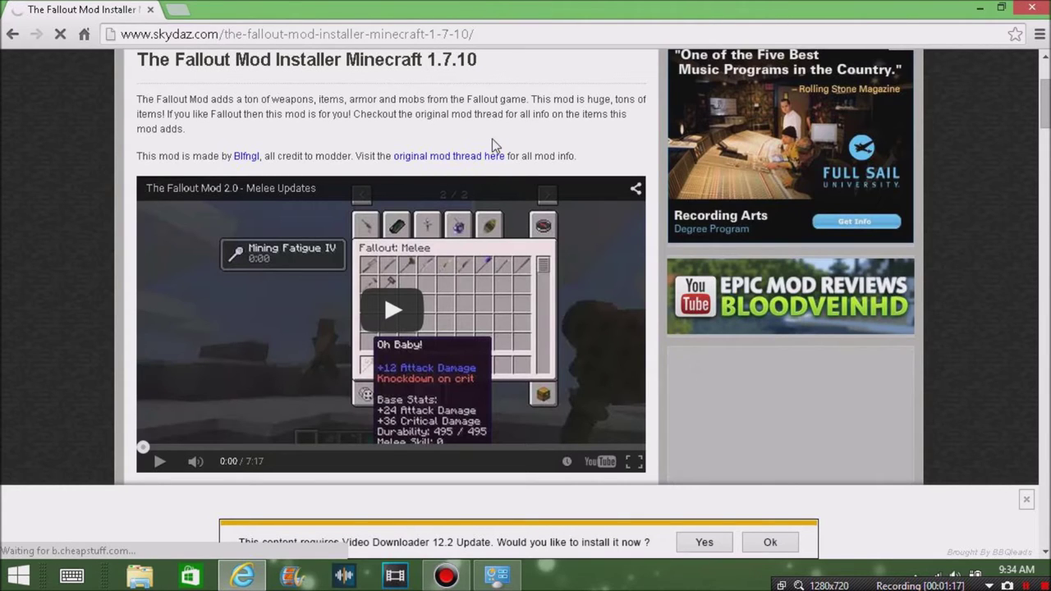
scroll(480, 160, "down", 1)
scroll(394, 257, "down", 3)
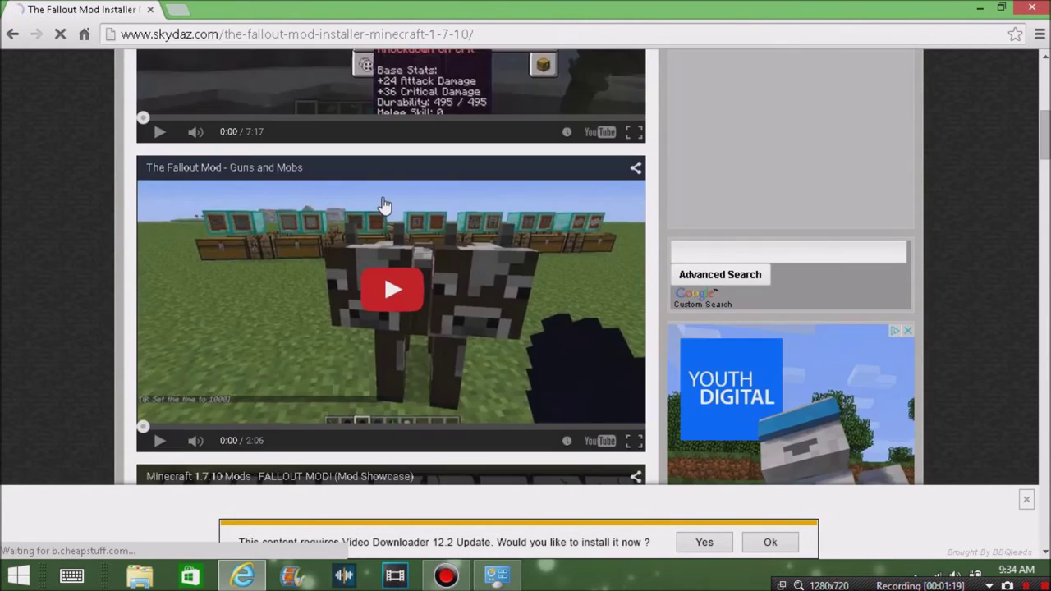
scroll(371, 265, "down", 3)
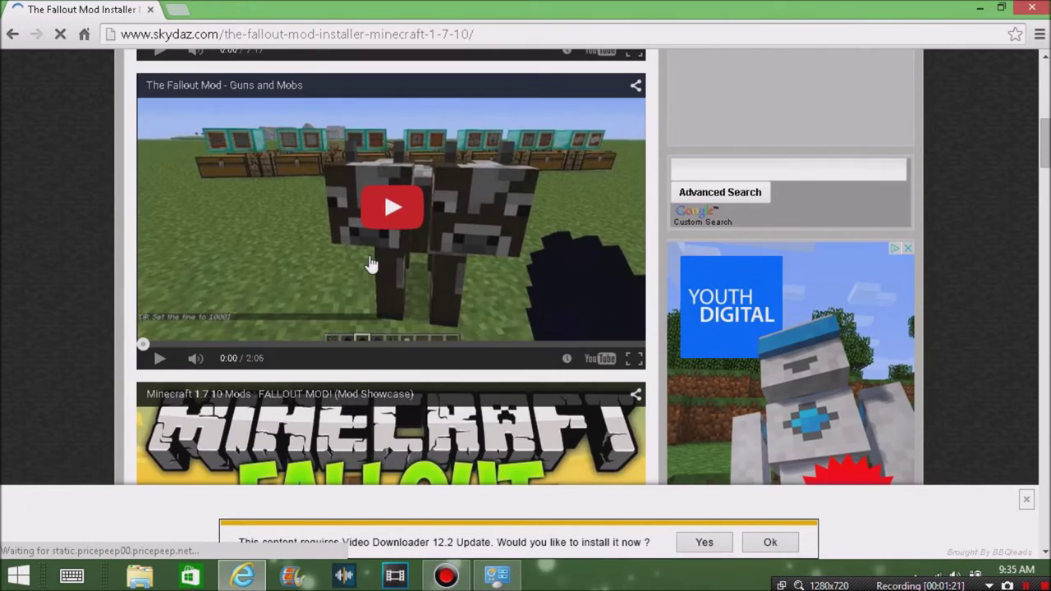
Step: Close the Video Downloader ad bar and scroll down to the DOWNLOADS section
scroll(399, 318, "down", 2)
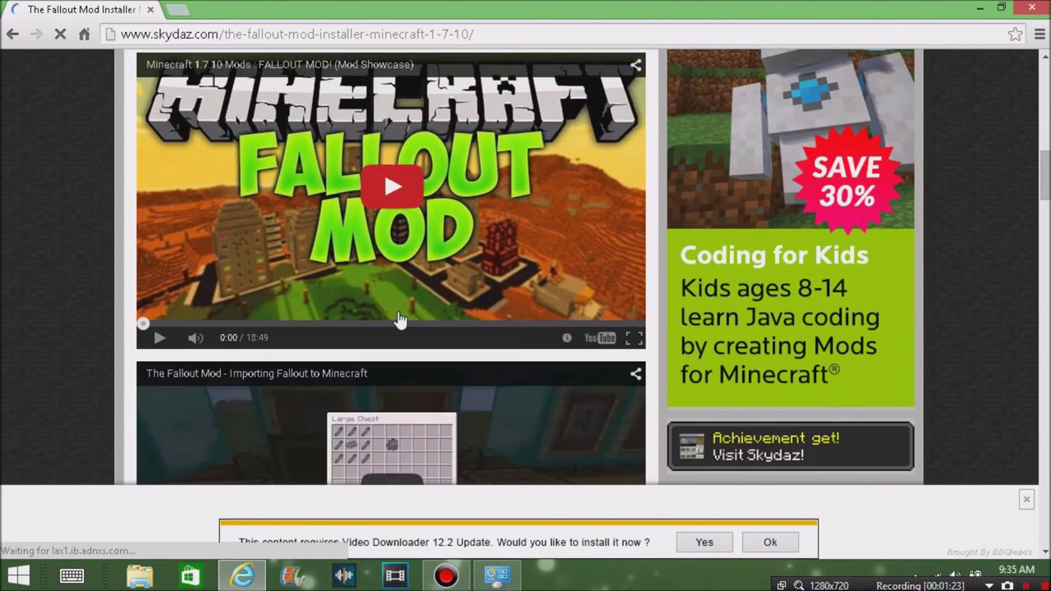
scroll(398, 312, "down", 4)
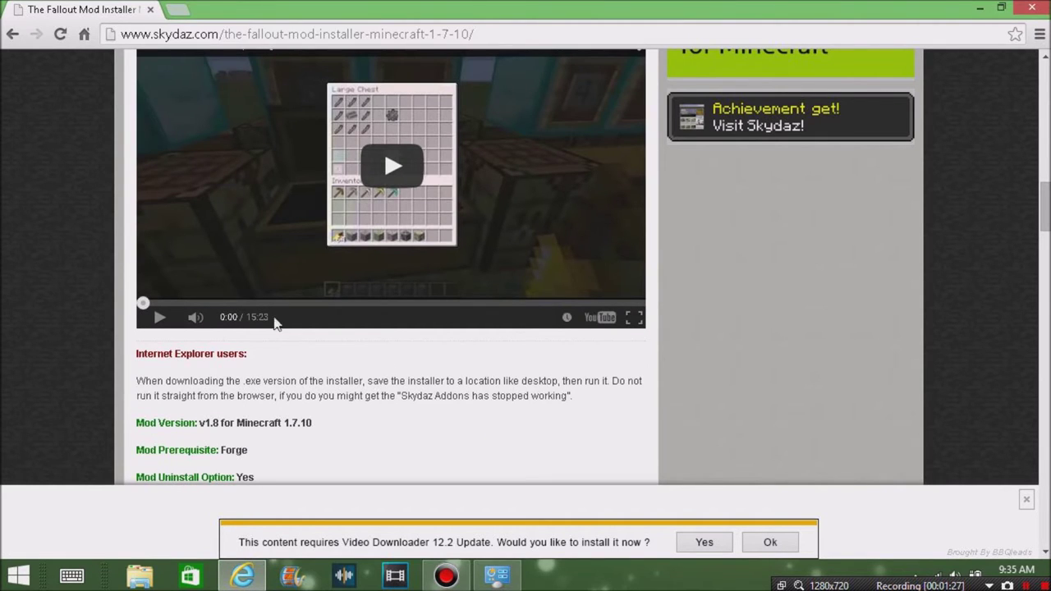
scroll(279, 398, "down", 1)
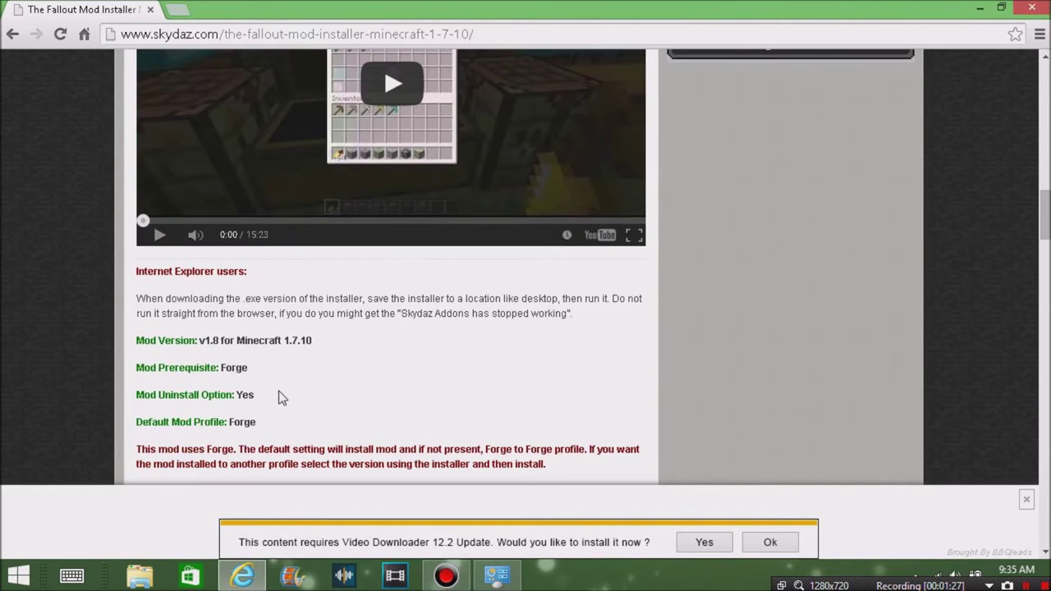
left_click(1027, 501)
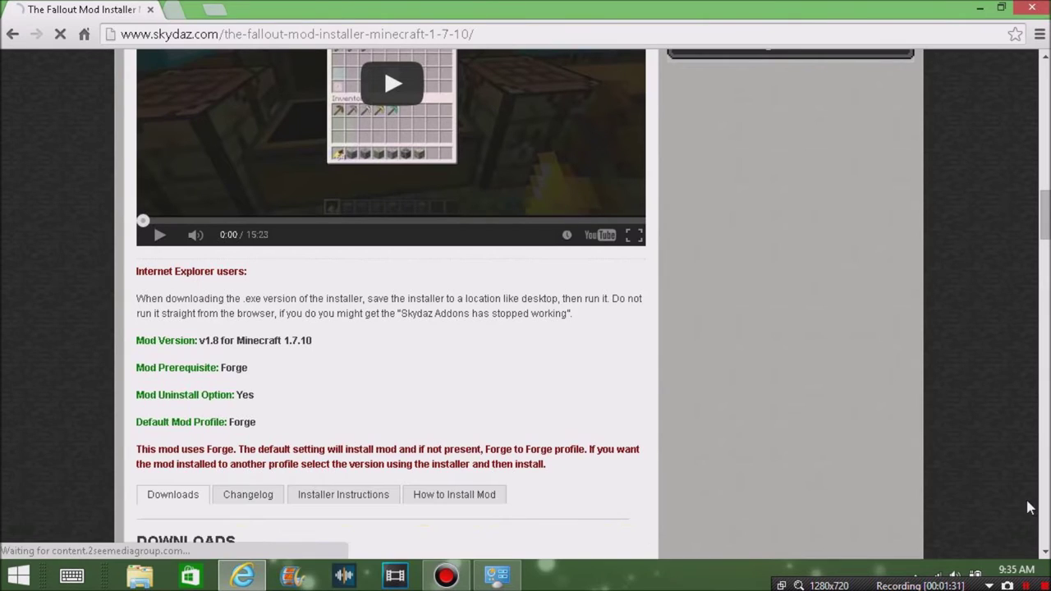
scroll(920, 514, "down", 2)
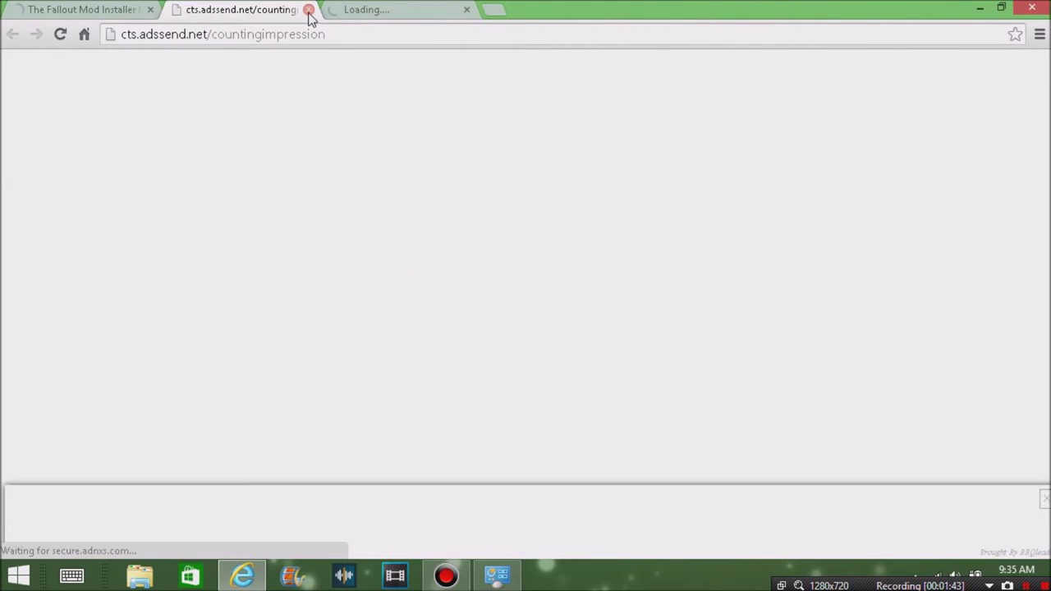
Step: Close both pop-up ad tabs, then download Fallout Mod Installer 1.7.10.zip and open it
left_click(309, 10)
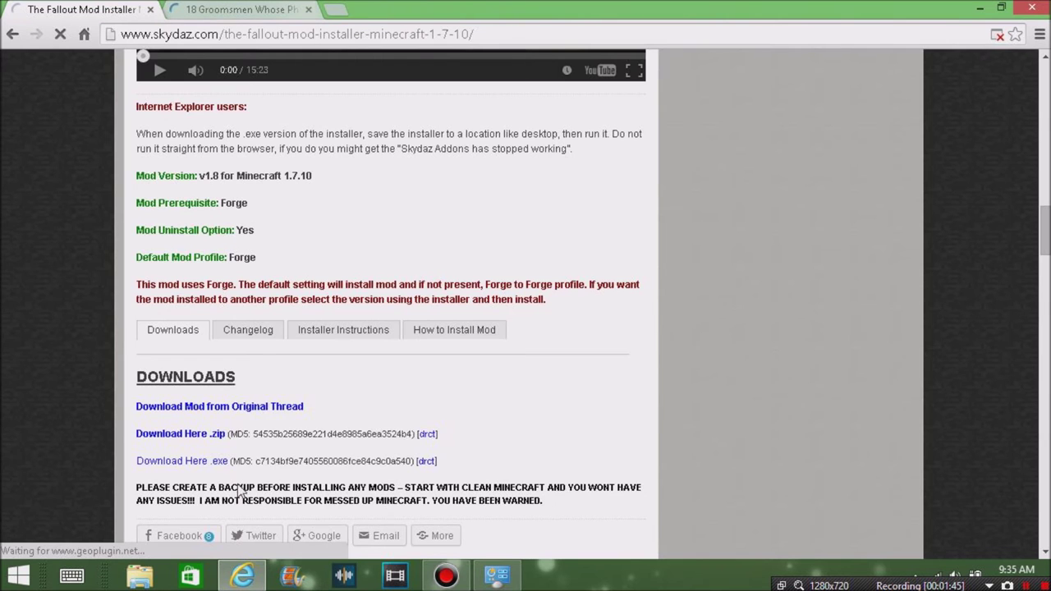
left_click(309, 10)
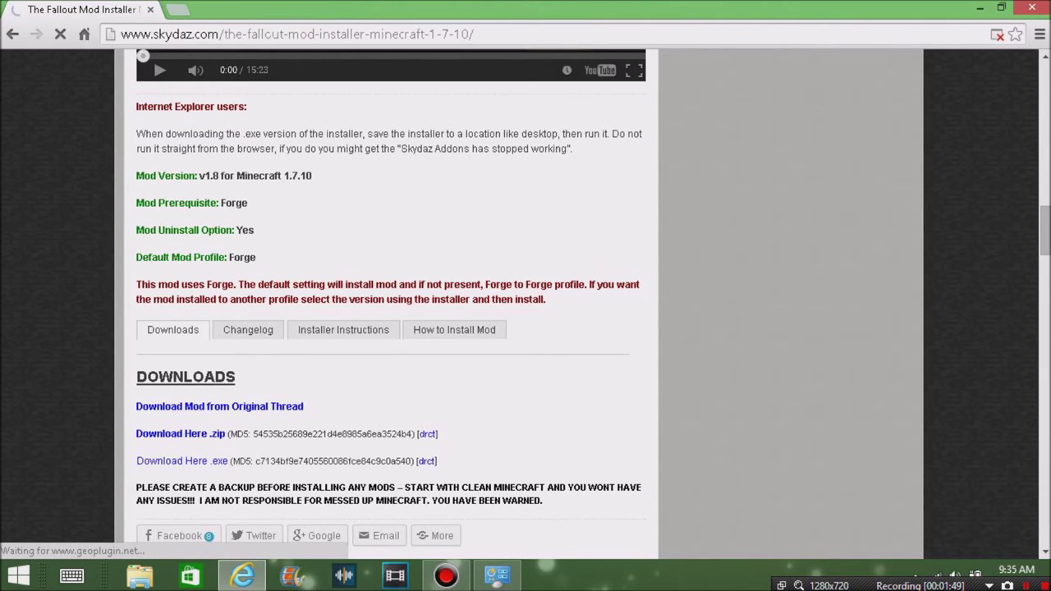
left_click(215, 436)
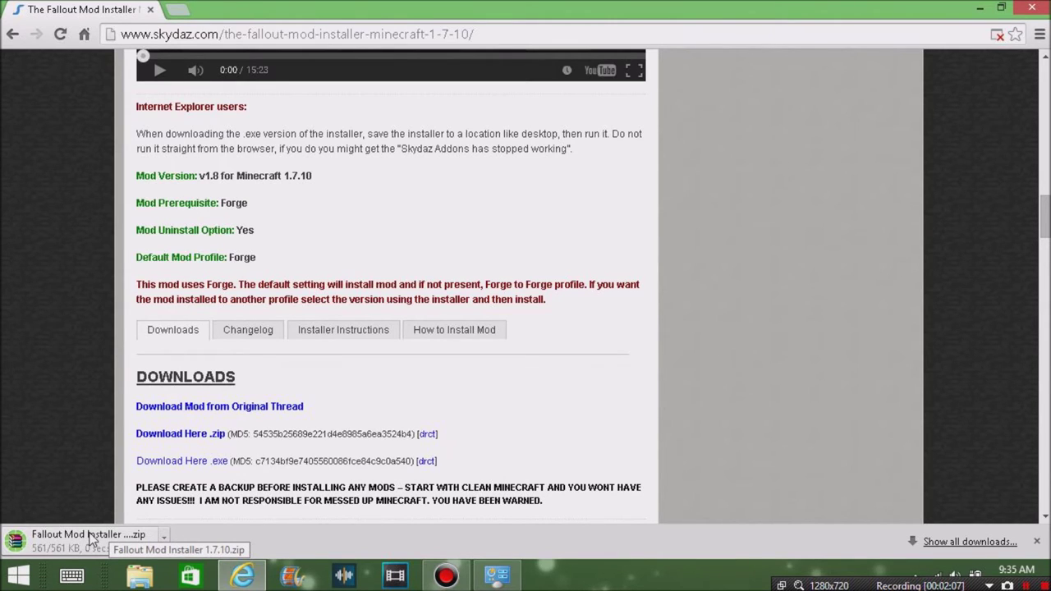
left_click(93, 544)
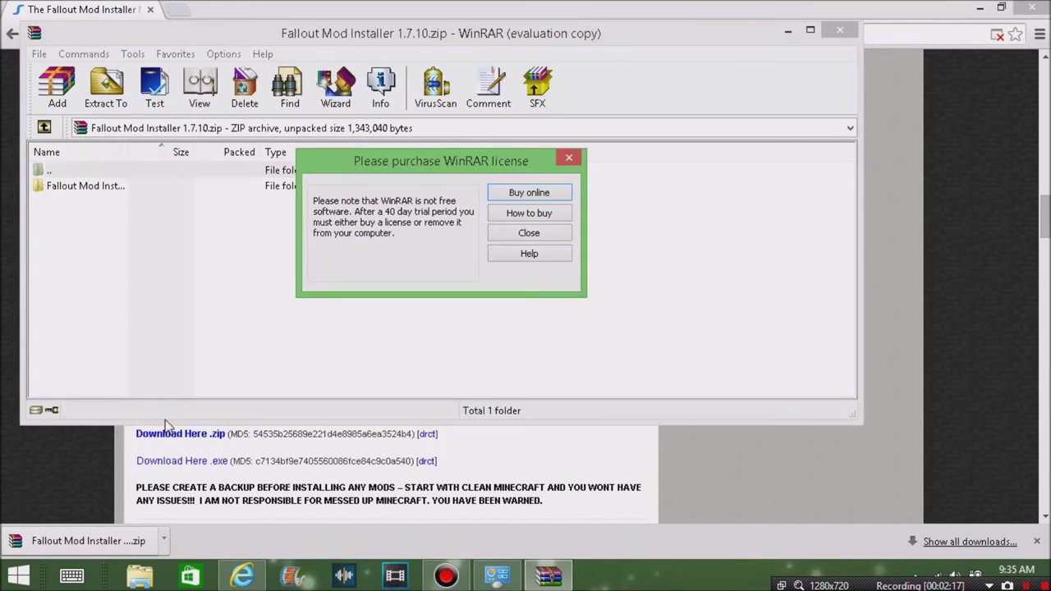
Step: Dismiss the WinRAR license reminder and run the installer from the Fallout Mod Installer 1.7.10 folder
left_click(524, 231)
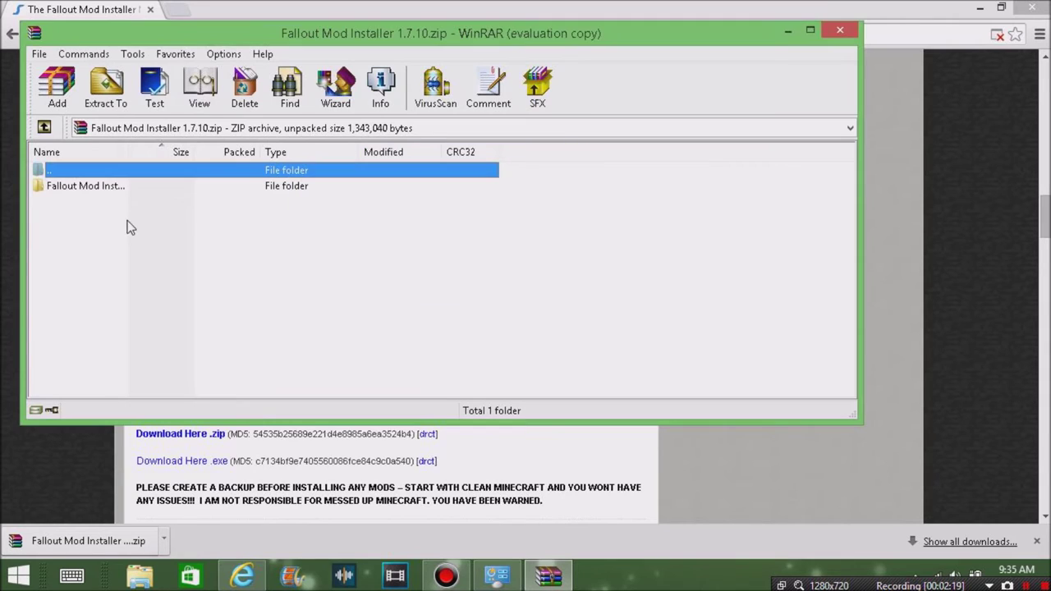
double_click(112, 187)
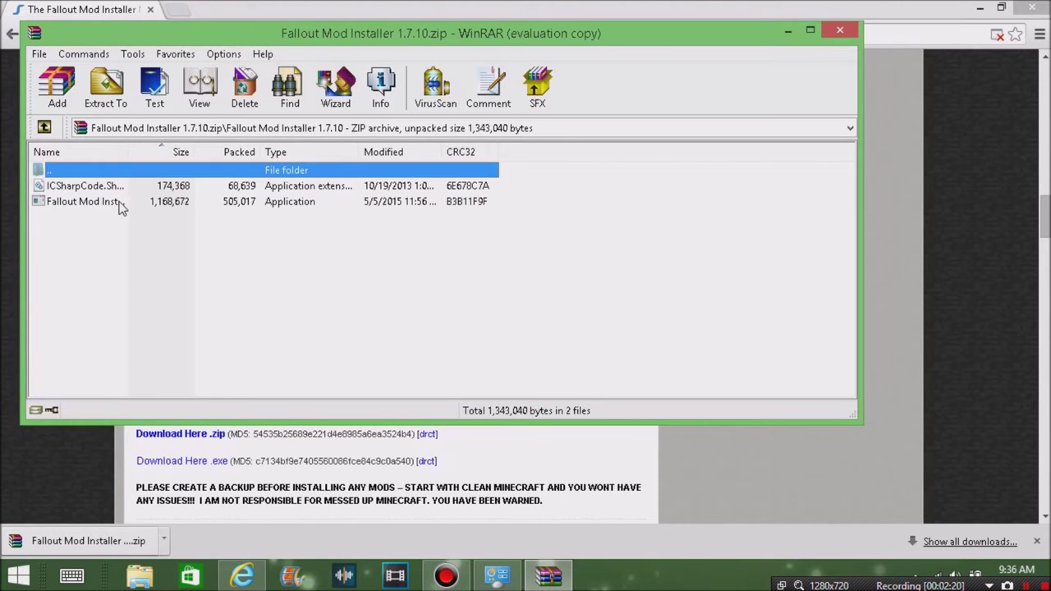
double_click(119, 204)
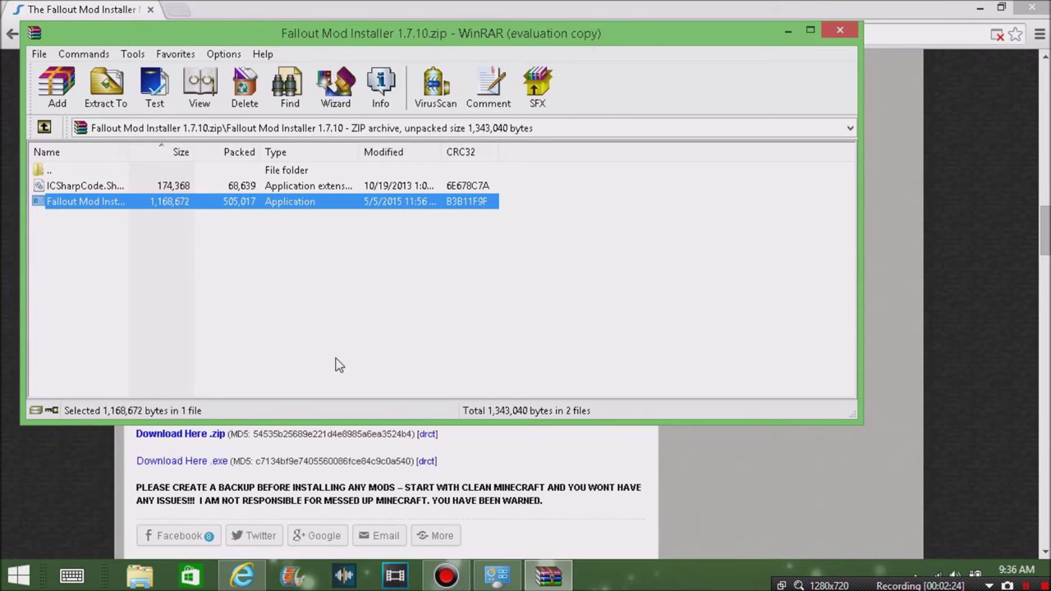
Step: Minimize the browser and the WinRAR window to uncover the running installer
left_click(979, 7)
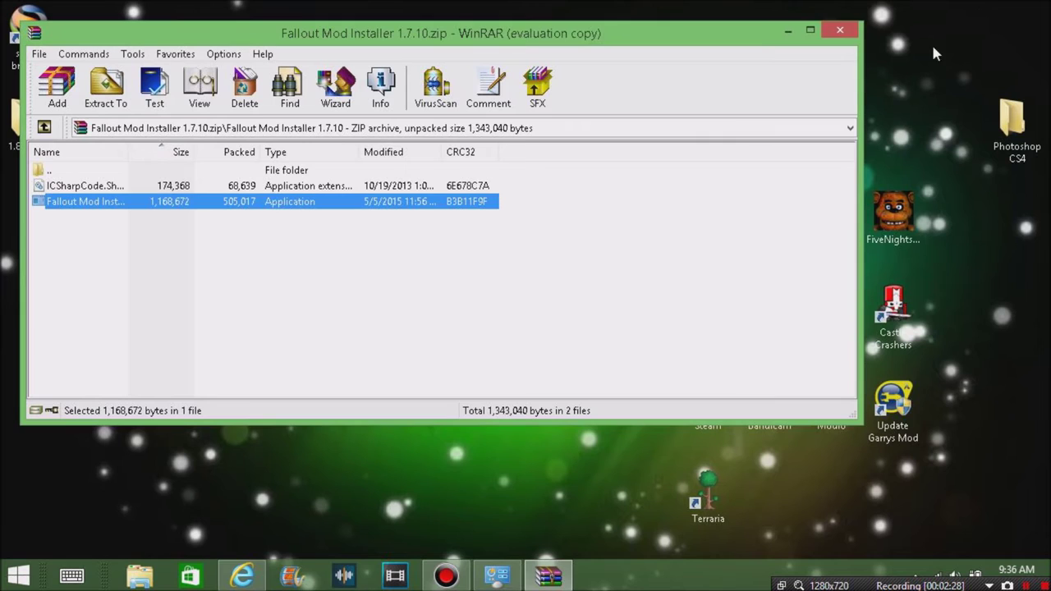
left_click(787, 33)
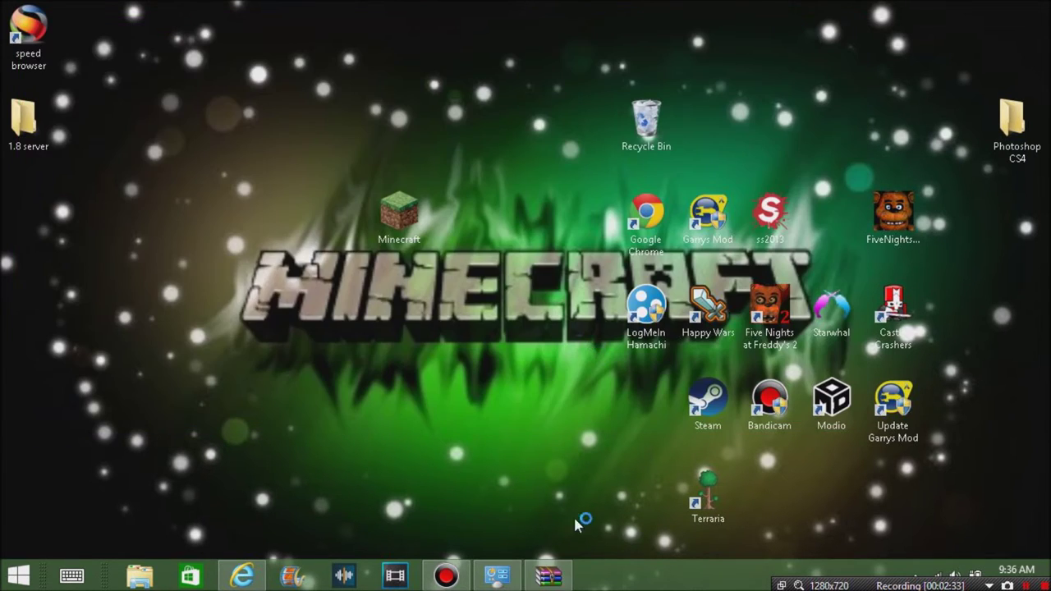
left_click(552, 577)
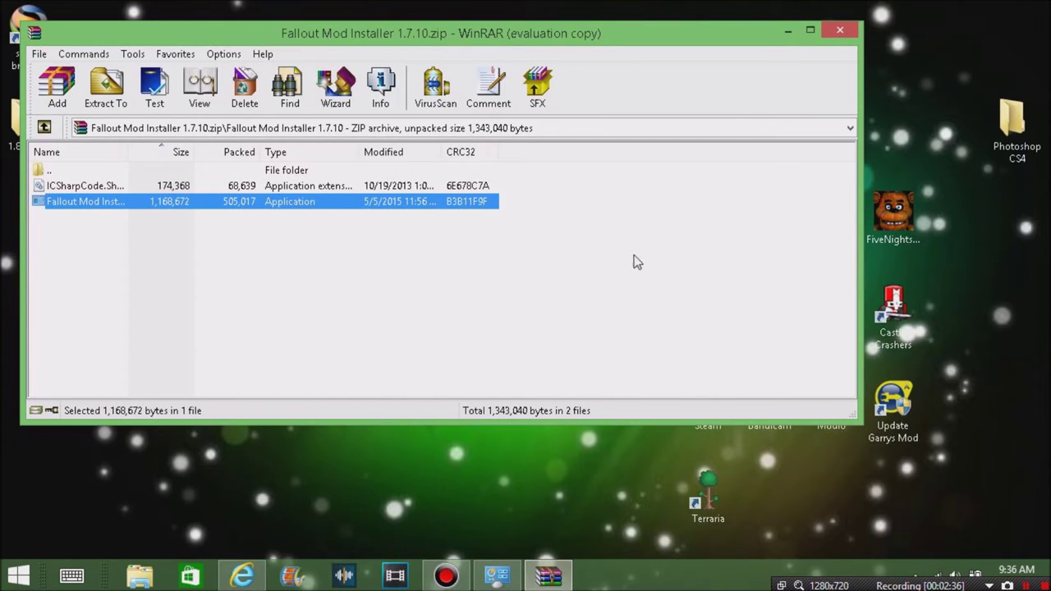
left_click(781, 36)
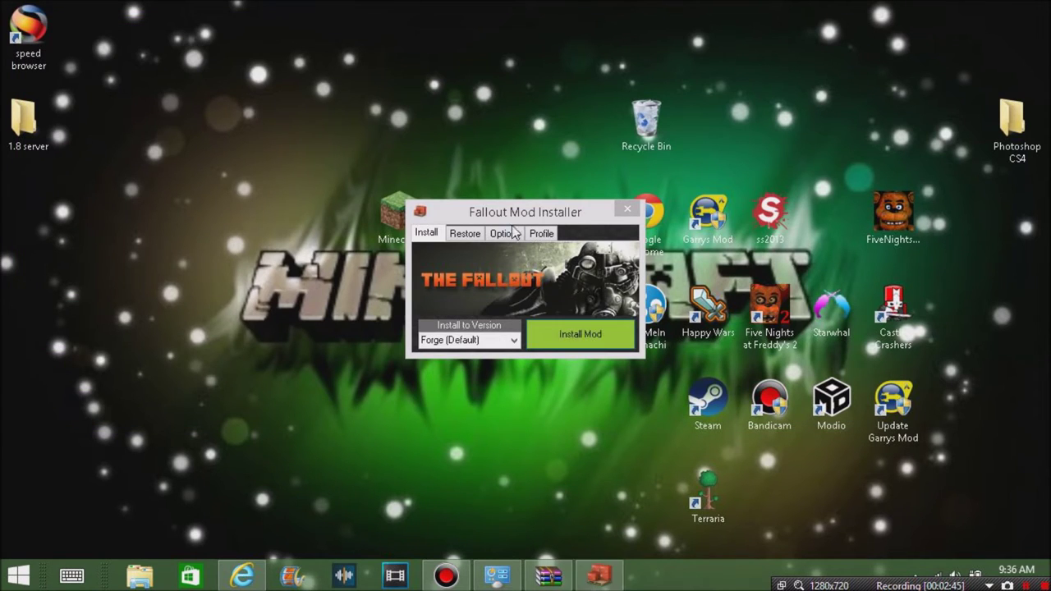
Step: Install the Fallout mod into Forge (Default), declining the Minecraft backup
left_click(565, 332)
left_click(575, 342)
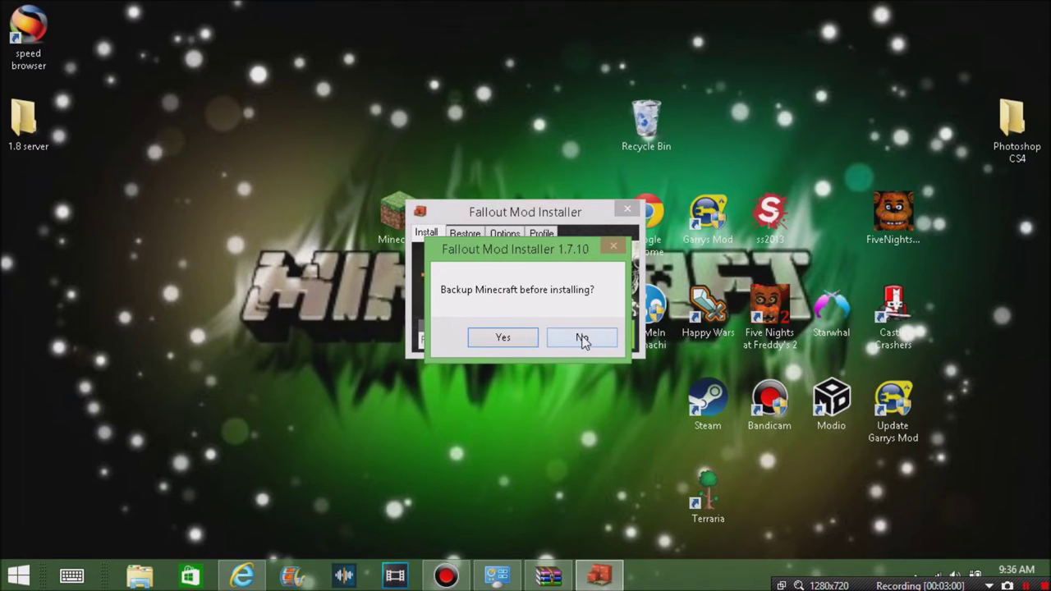
left_click(582, 338)
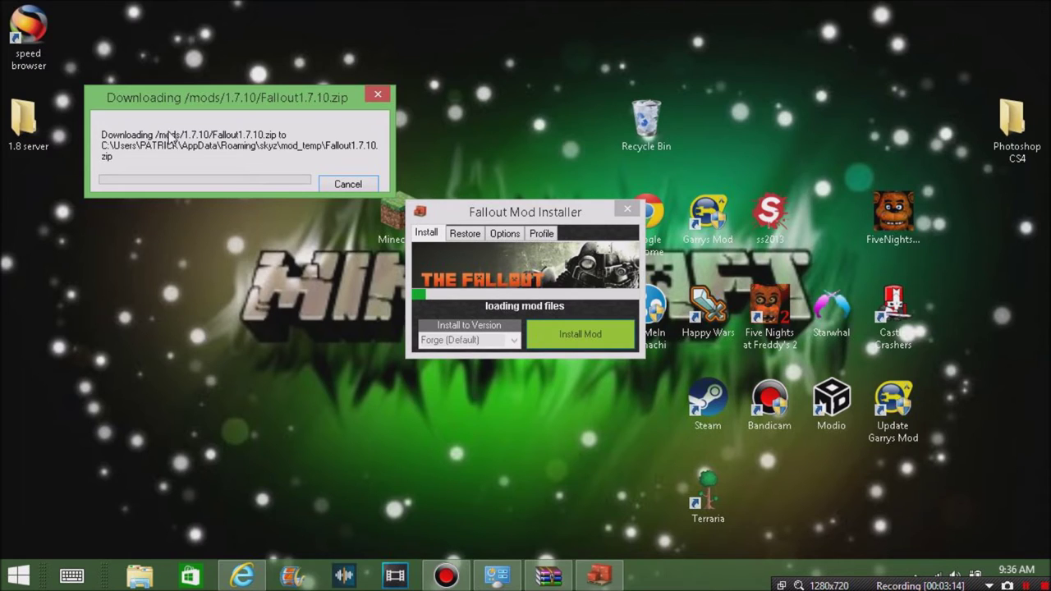
left_click(1004, 577)
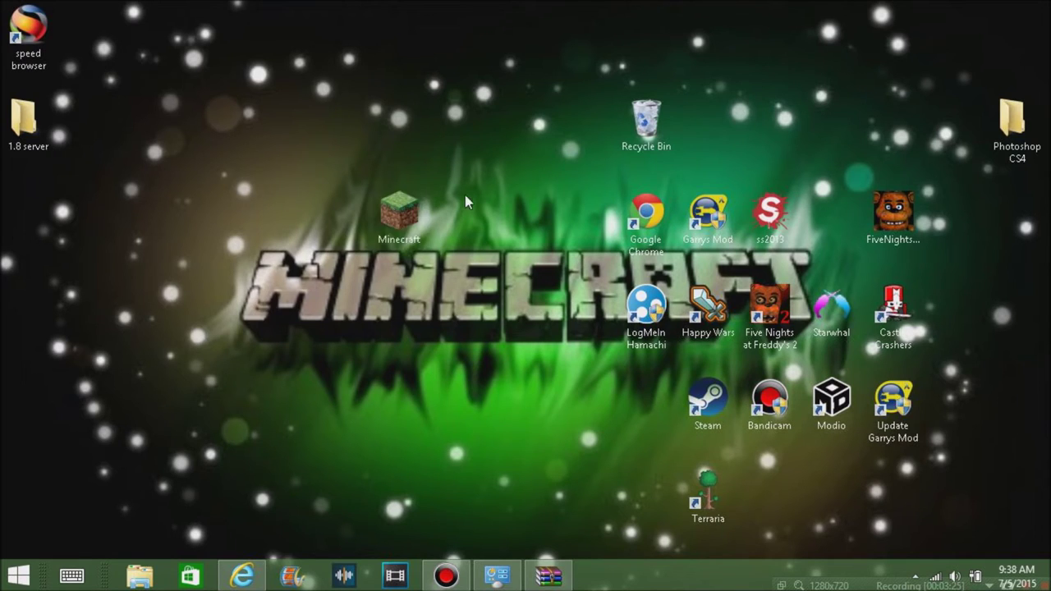
Step: Launch Minecraft Launcher 1.6.11 from the desktop and edit the Forge profile
double_click(402, 213)
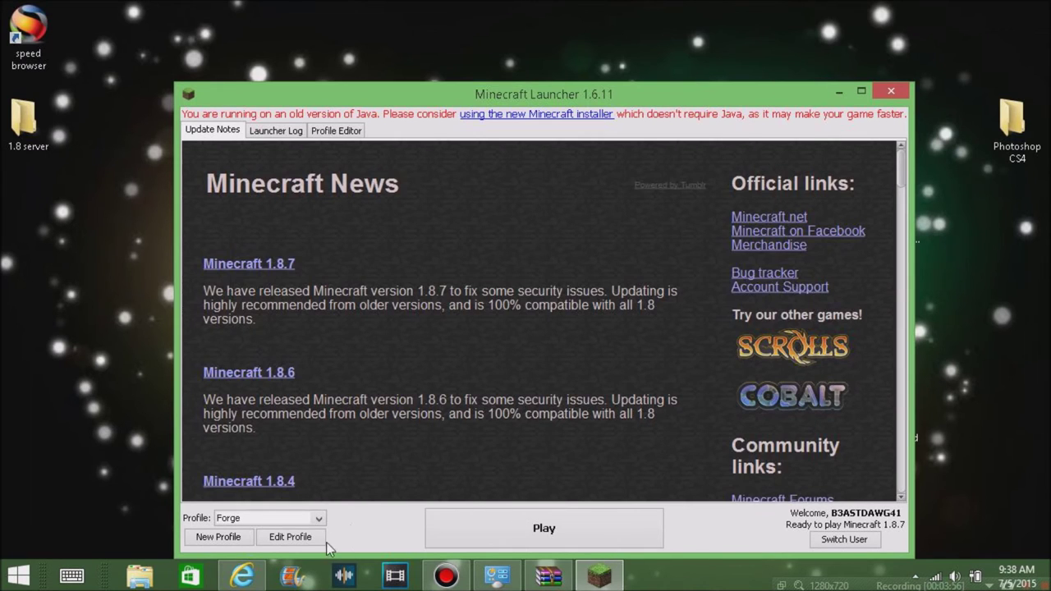
left_click(317, 539)
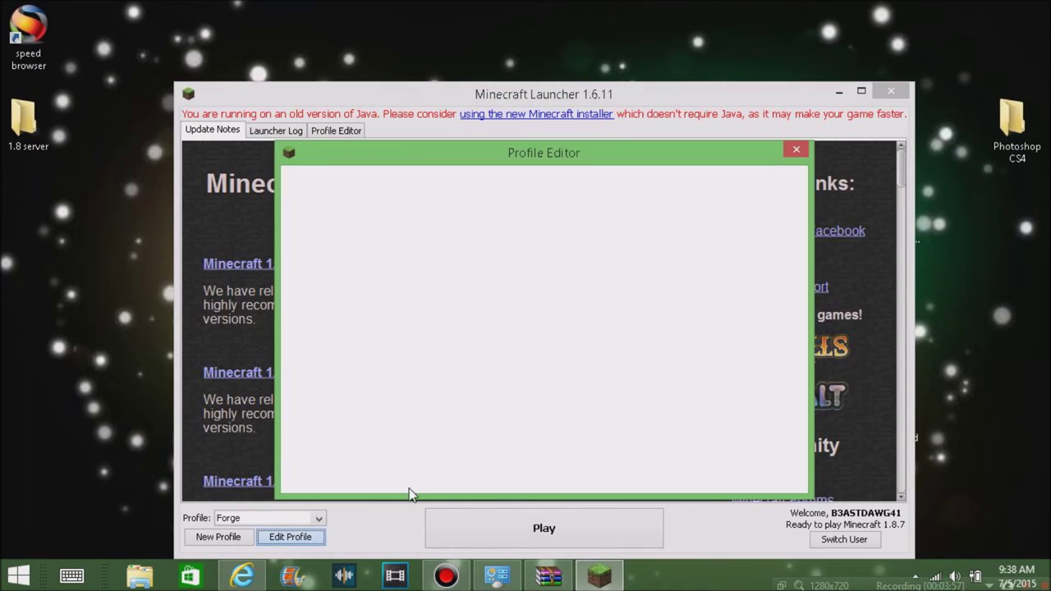
Step: Set the Forge profile to release 1.7.10-Forge10.13.0.1159, save it, and press Play
left_click(588, 389)
scroll(551, 434, "down", 10)
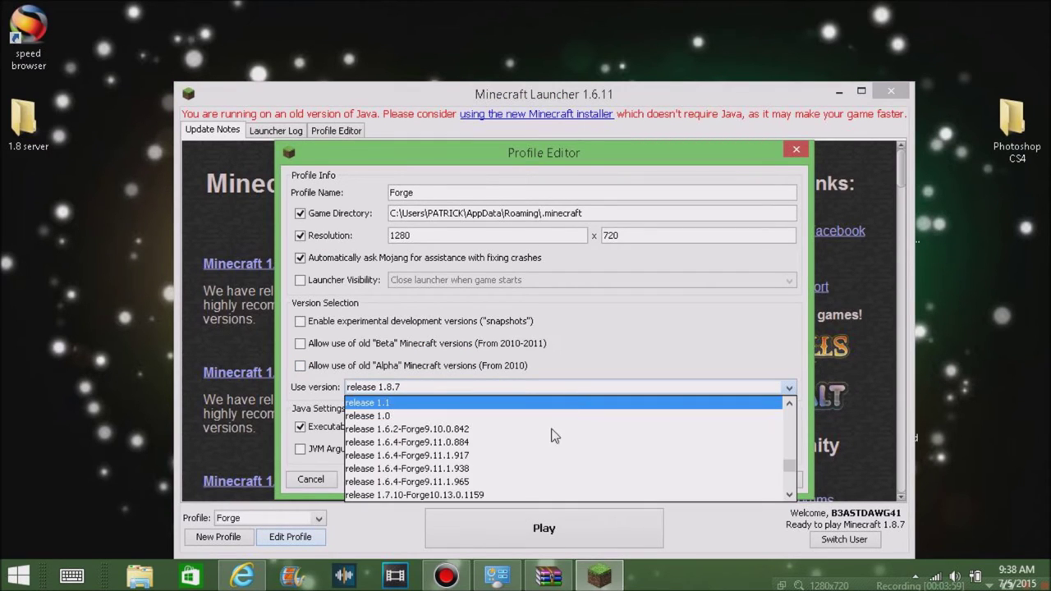
scroll(491, 480, "down", 3)
scroll(459, 476, "up", 2)
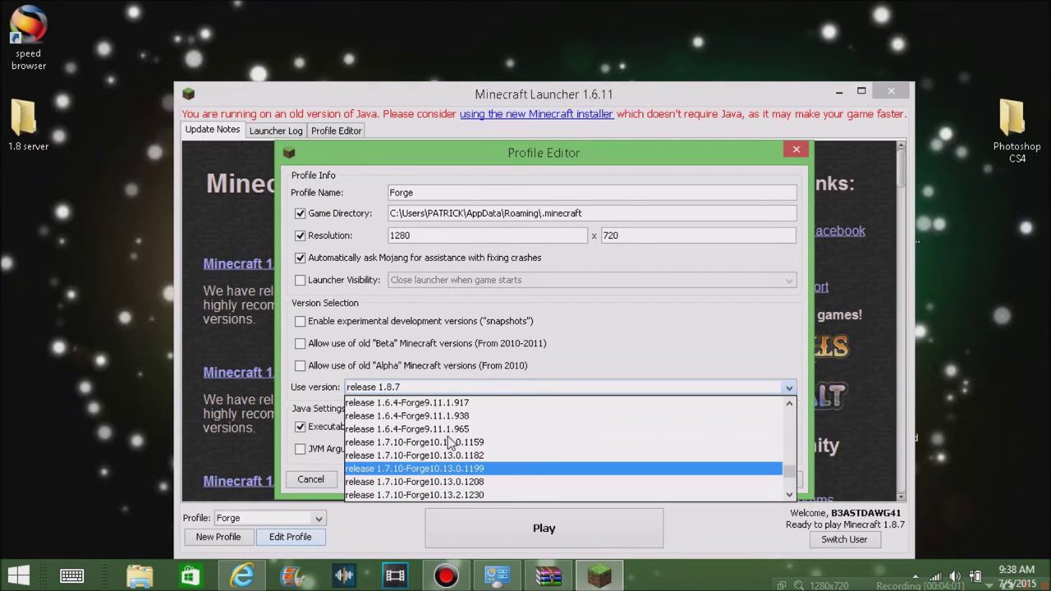
left_click(446, 442)
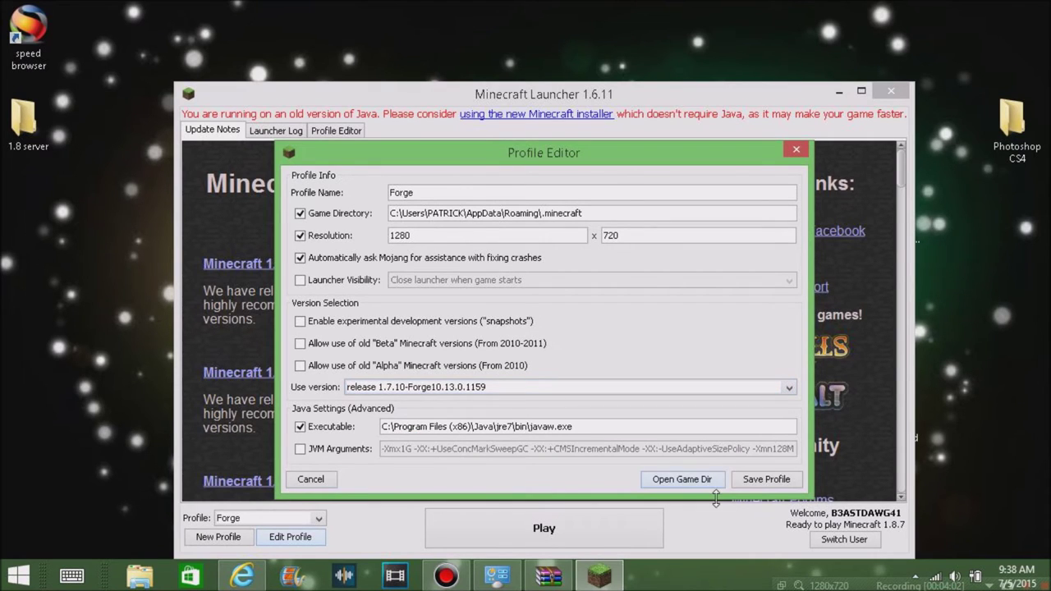
left_click(762, 482)
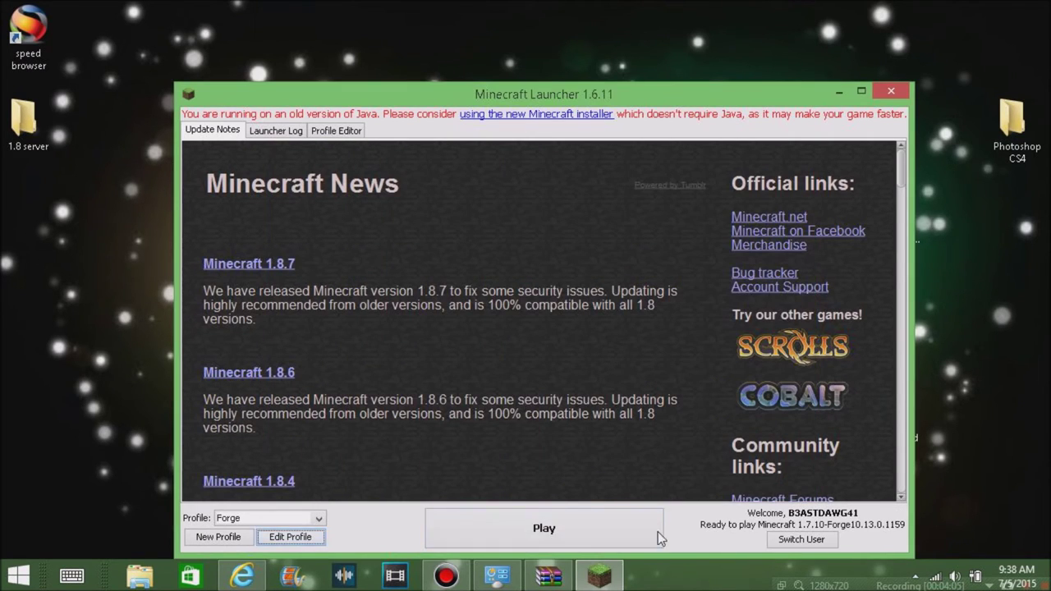
left_click(592, 538)
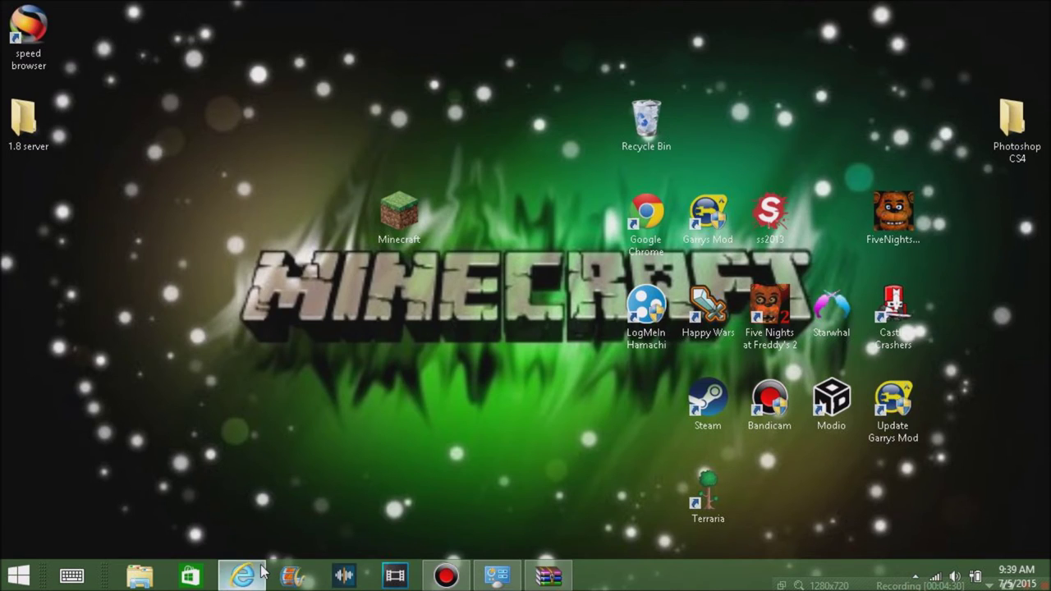
Step: Switch between the YouTube channel window and the newly opened Minecraft window
mouse_move(261, 569)
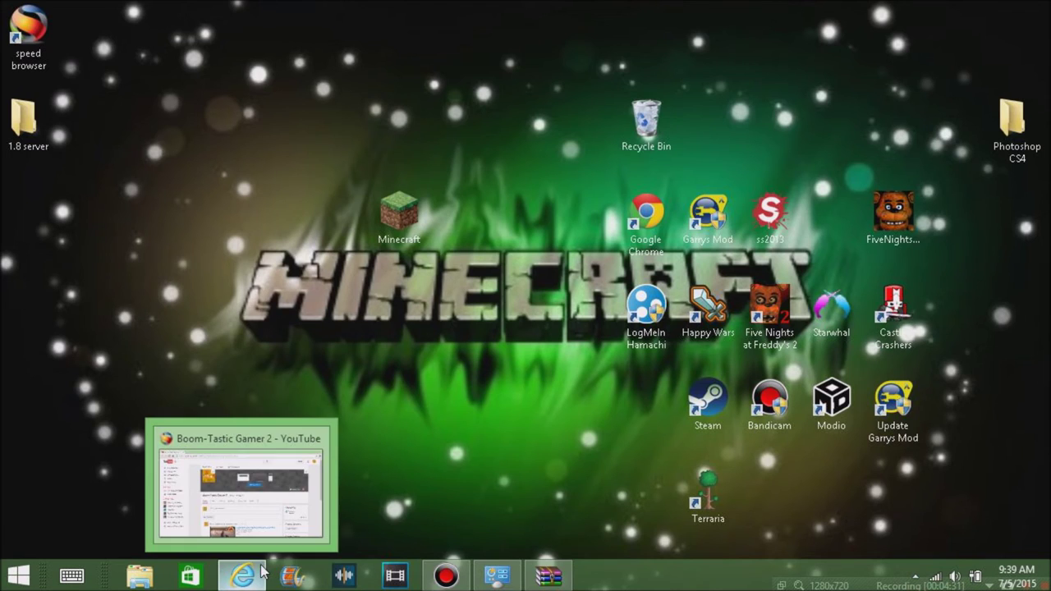
left_click(252, 498)
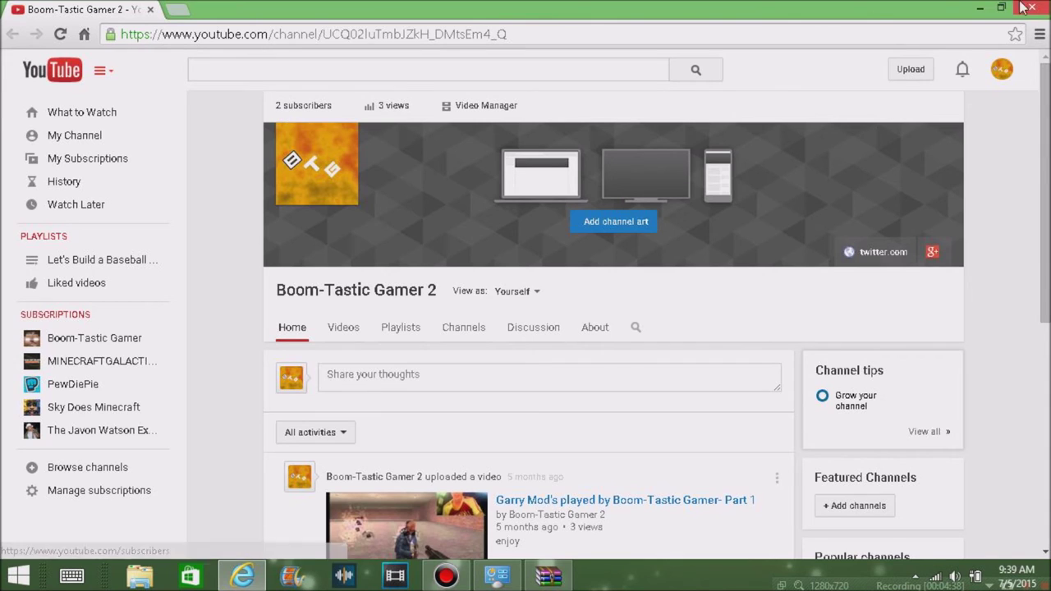
left_click(979, 7)
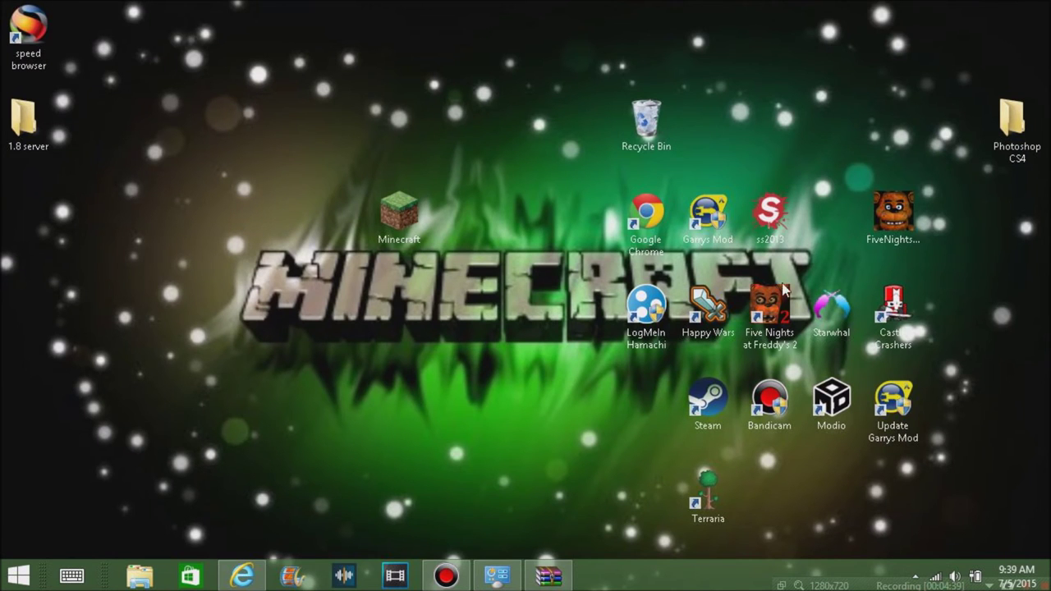
left_click(242, 575)
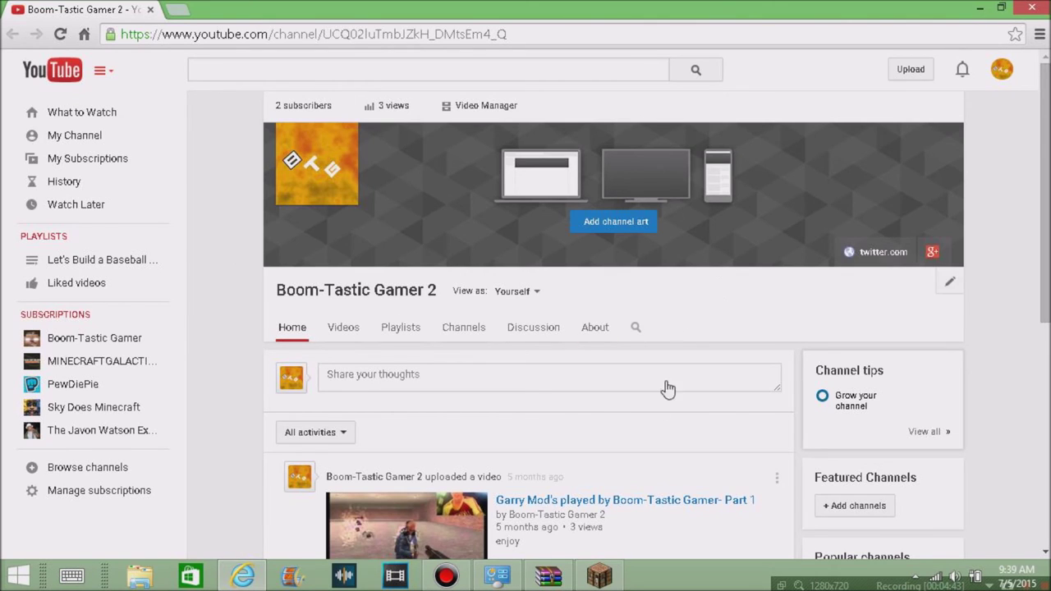
scroll(661, 387, "down", 2)
scroll(640, 384, "up", 2)
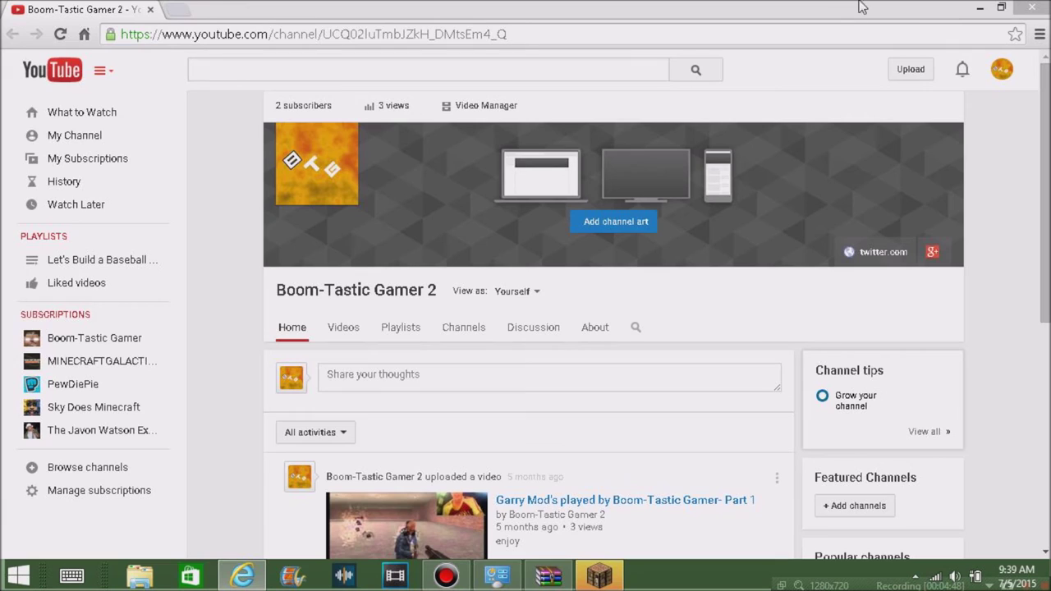
left_click(977, 12)
left_click(980, 6)
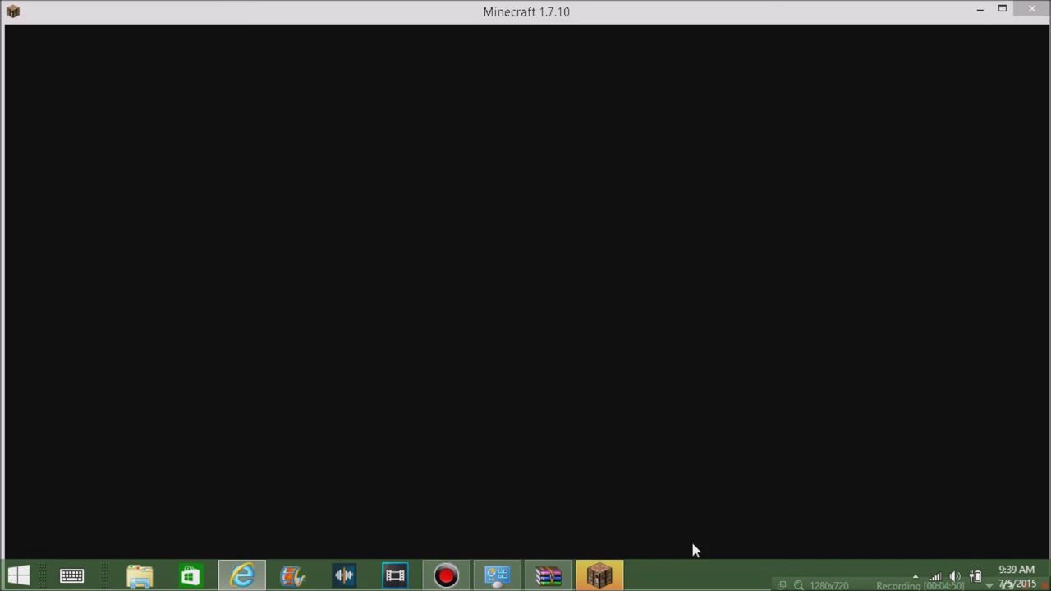
left_click(644, 7)
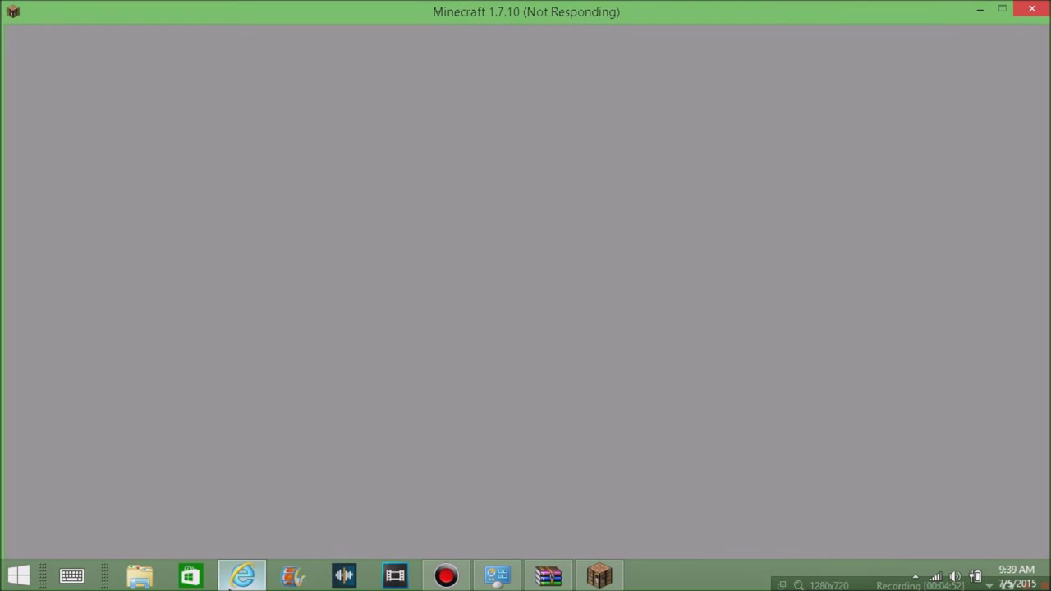
Step: Browse the channel's Discussion and Home tabs, then minimize the browser to show Minecraft
left_click(244, 579)
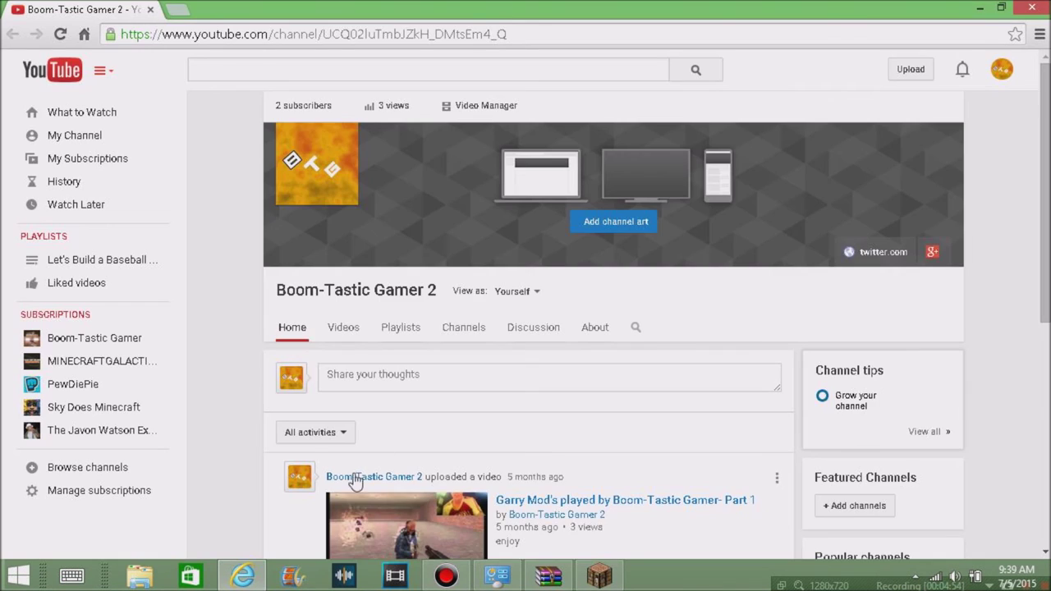
scroll(667, 341, "down", 2)
scroll(667, 341, "down", 3)
scroll(667, 341, "up", 5)
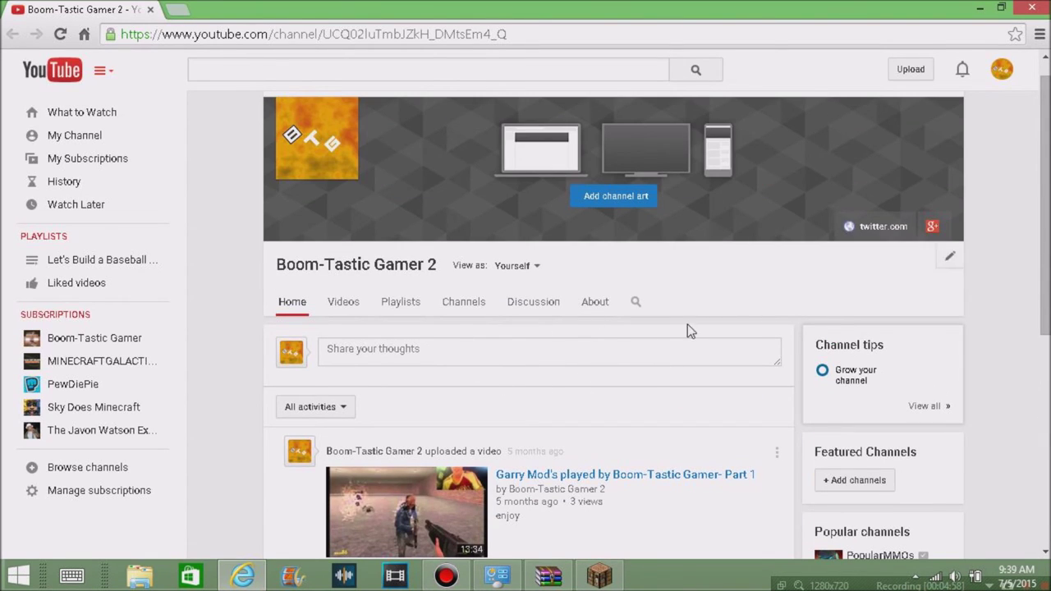
left_click(546, 303)
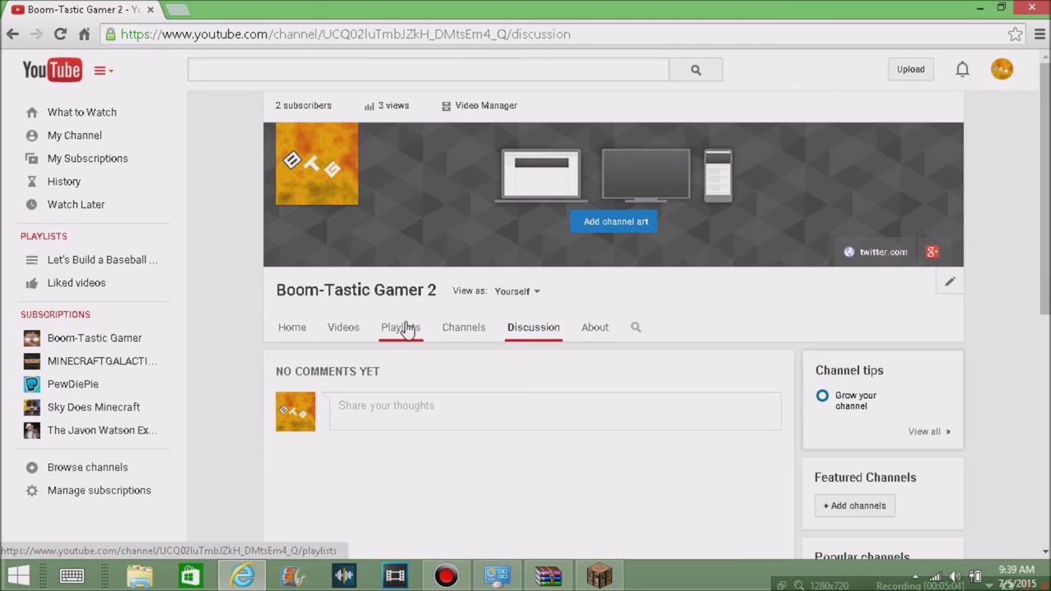
left_click(290, 327)
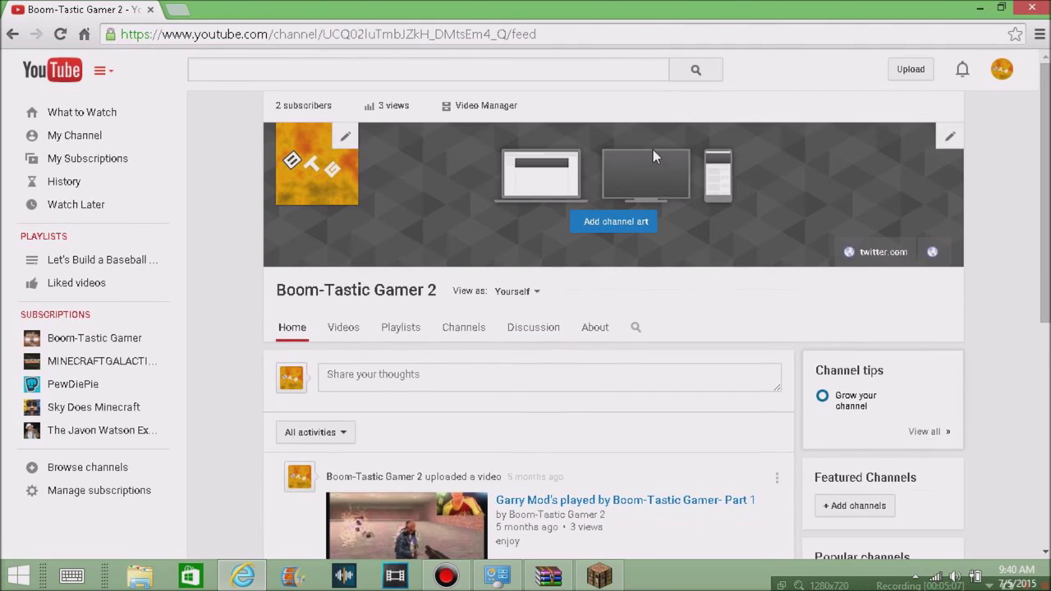
left_click(980, 10)
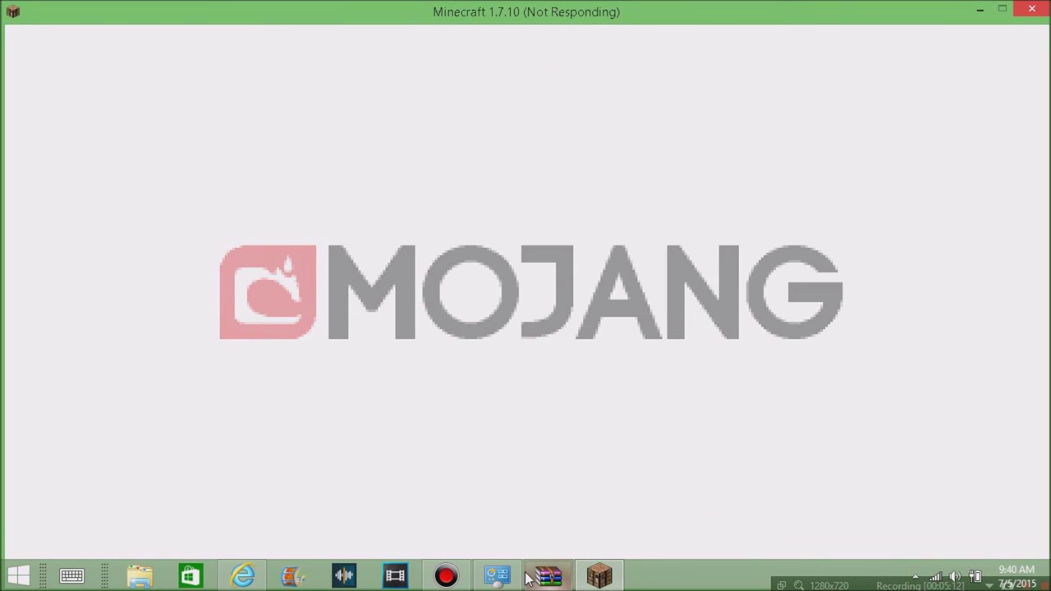
Step: Maximize the loaded Minecraft window and open the Mods list showing the 8 loaded mods
mouse_move(532, 579)
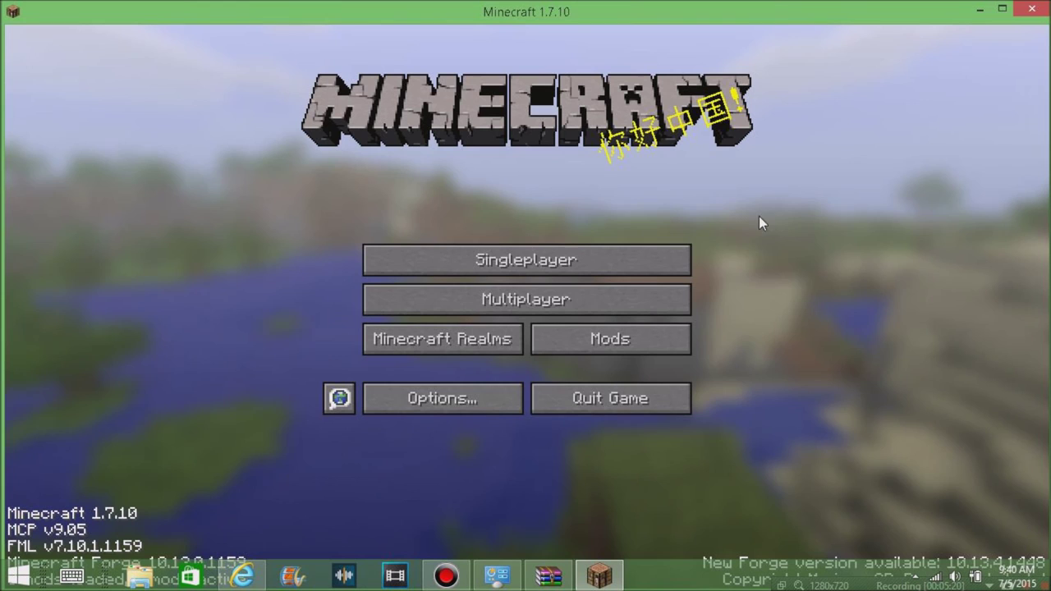
left_click(1002, 8)
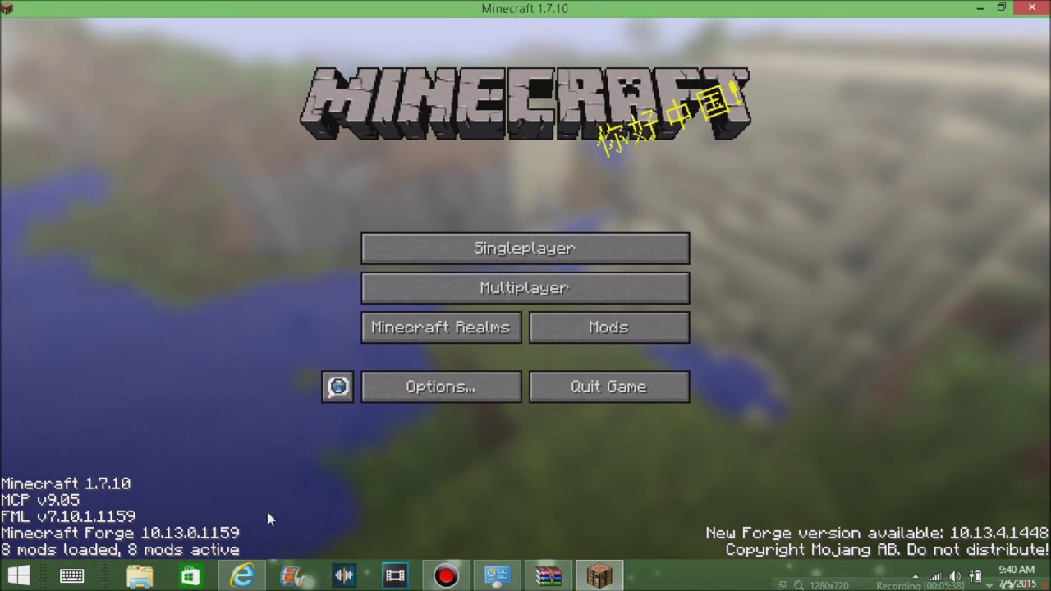
left_click(611, 335)
scroll(274, 283, "down", 3)
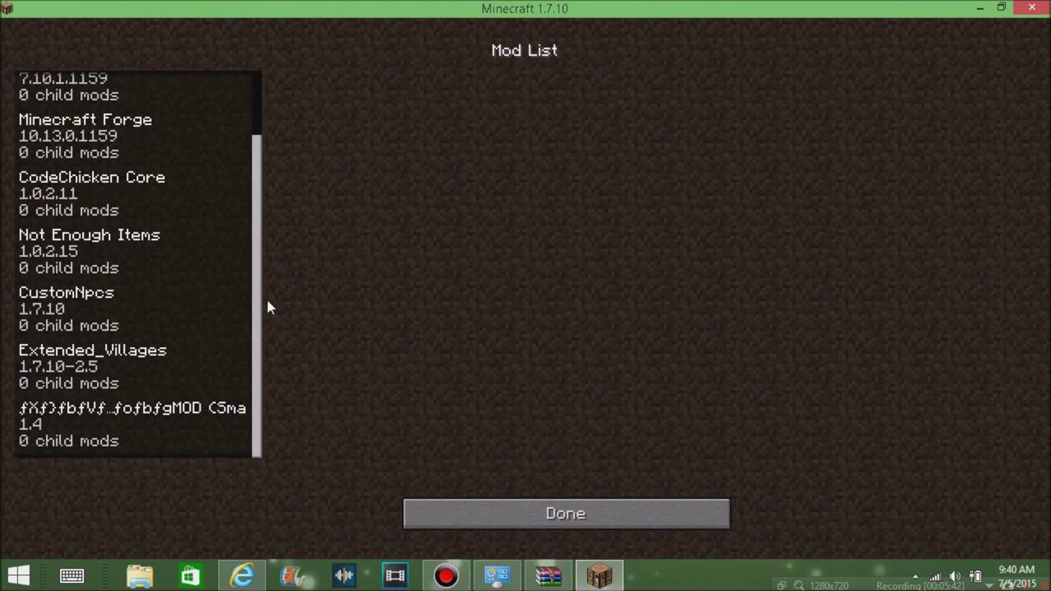
left_click(588, 522)
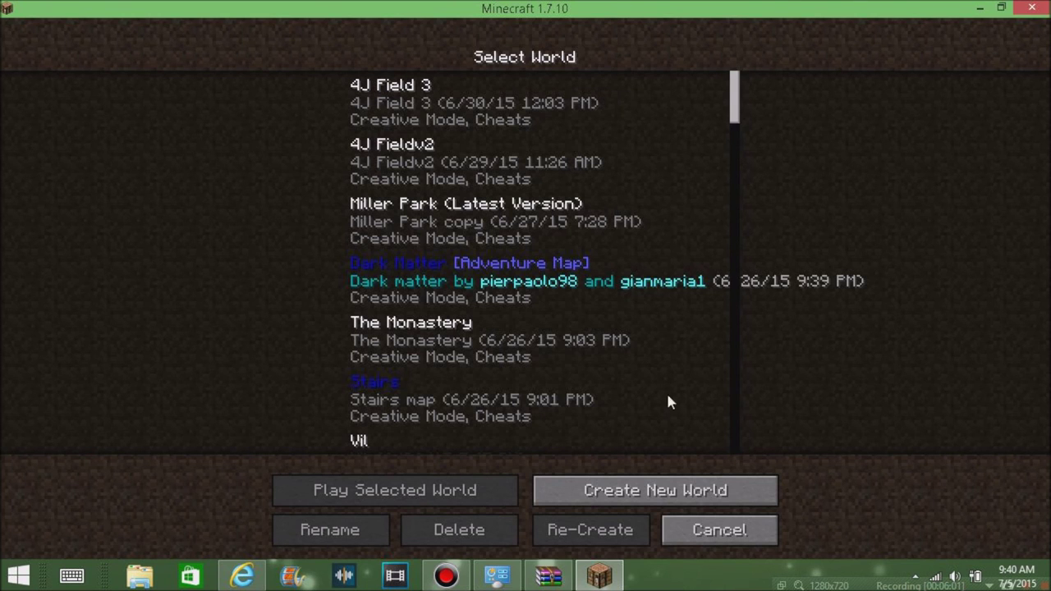
scroll(509, 283, "down", 1)
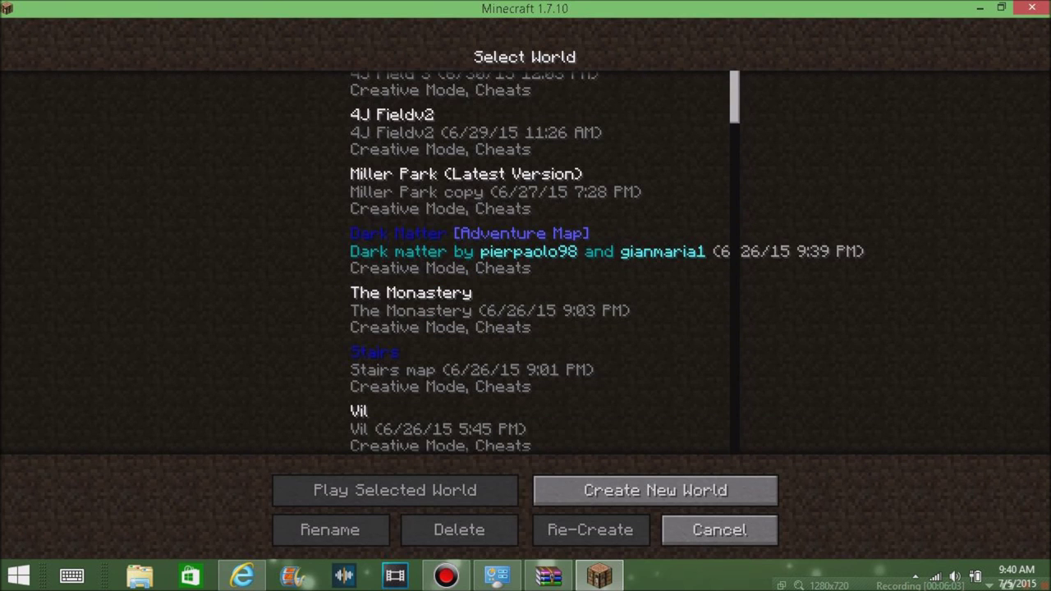
left_click(751, 526)
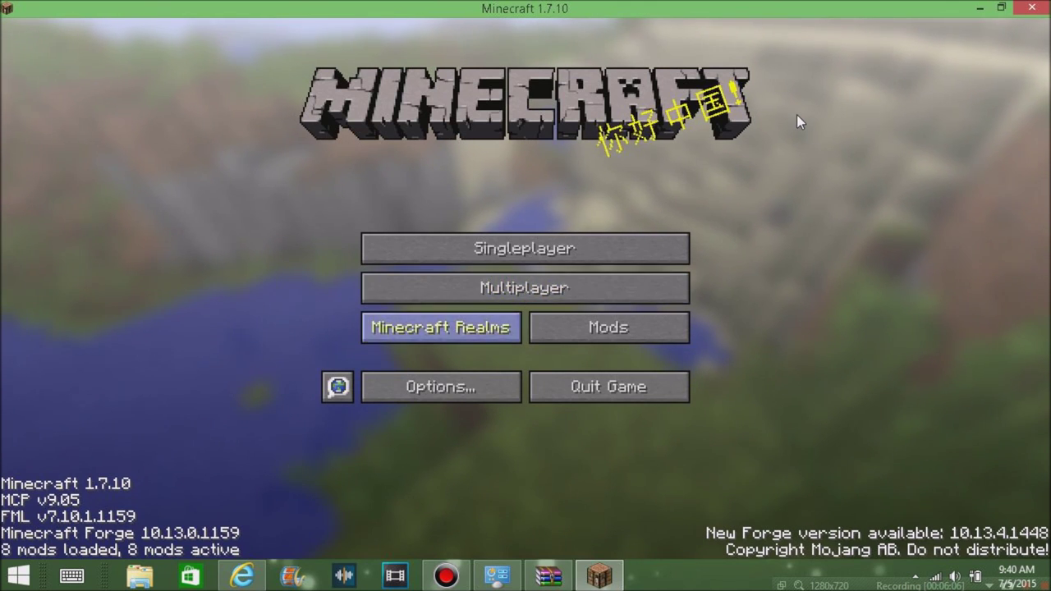